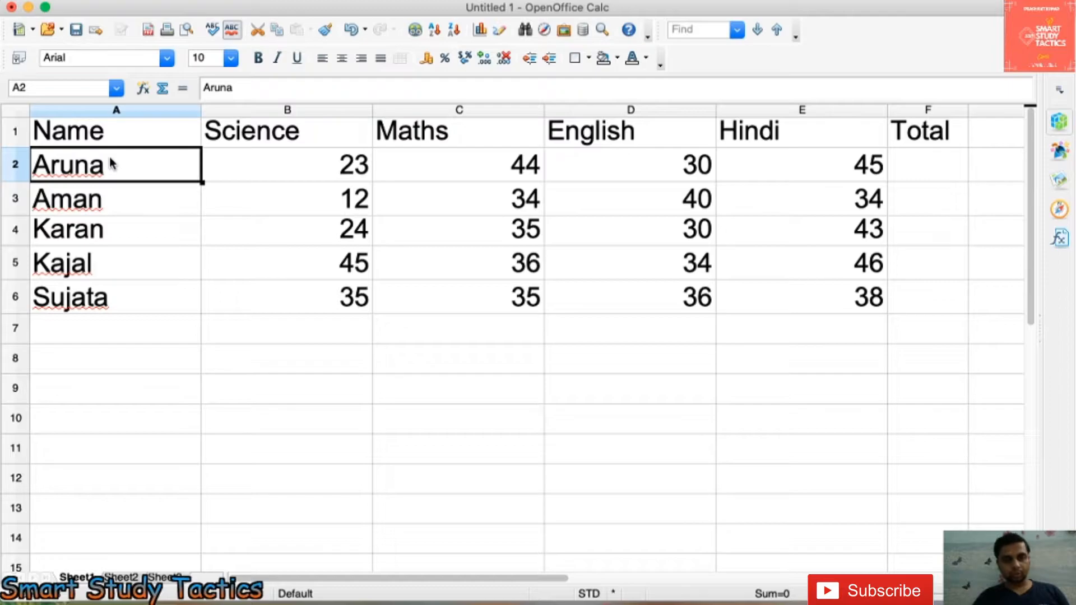
- Examine the name and marks cells in the table and the cell reference of the Maths mark in C4
{"action": "left_click", "coordinate": [105, 140]}
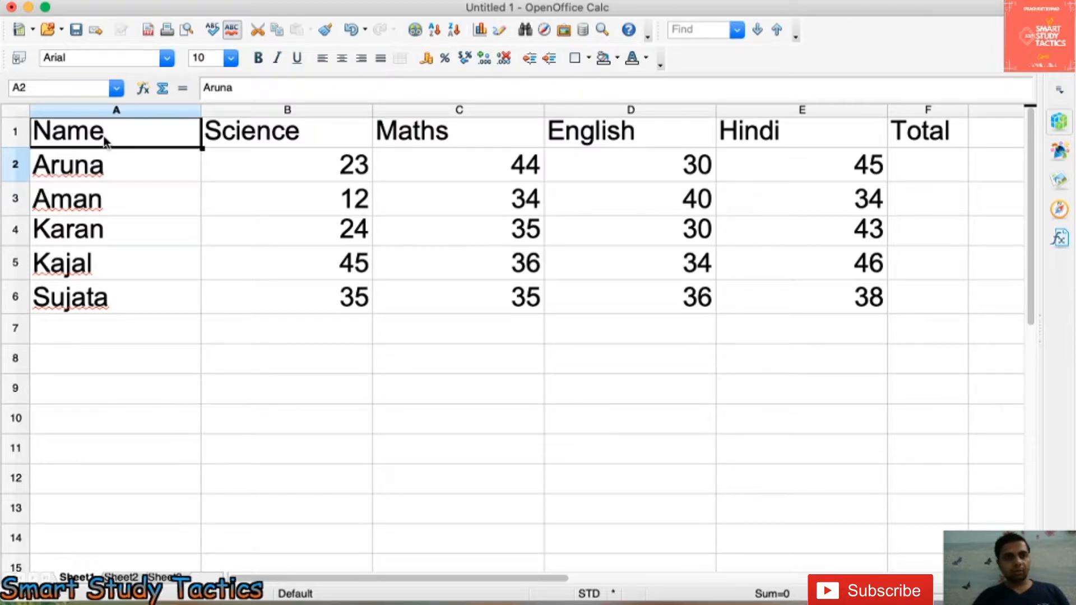
{"action": "left_click", "coordinate": [101, 178]}
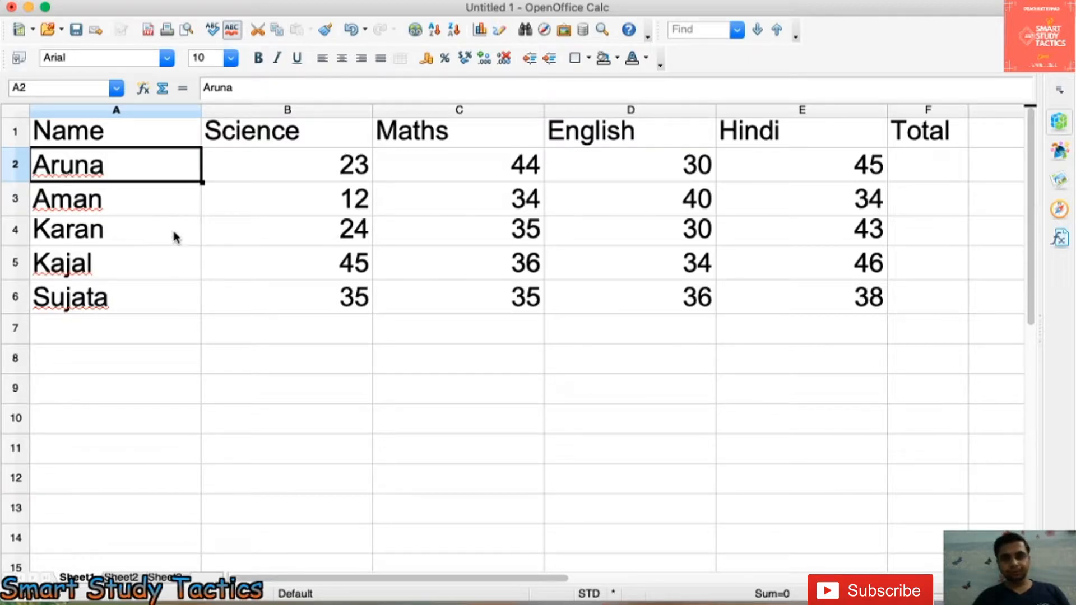
{"action": "left_click", "coordinate": [108, 143]}
{"action": "left_click", "coordinate": [279, 171]}
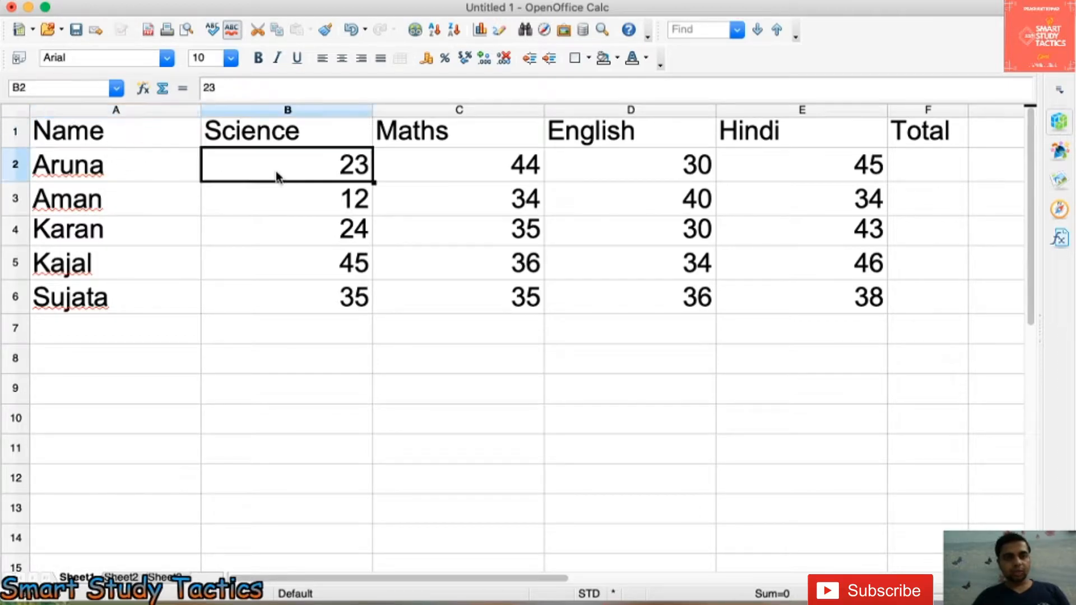
{"action": "left_click", "coordinate": [465, 175]}
{"action": "left_click", "coordinate": [459, 226]}
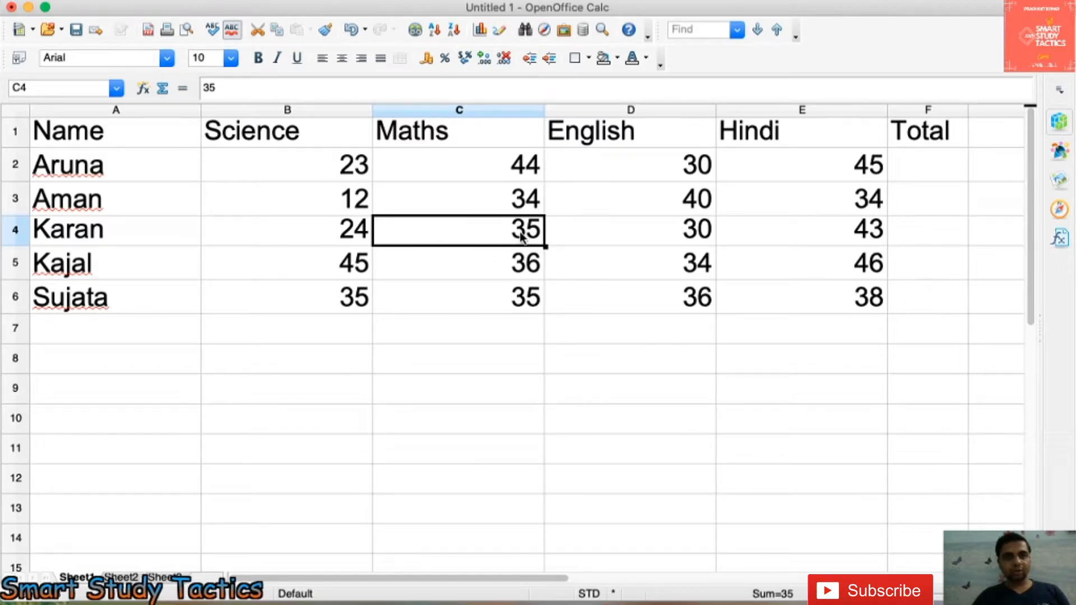
{"action": "left_click", "coordinate": [7, 88]}
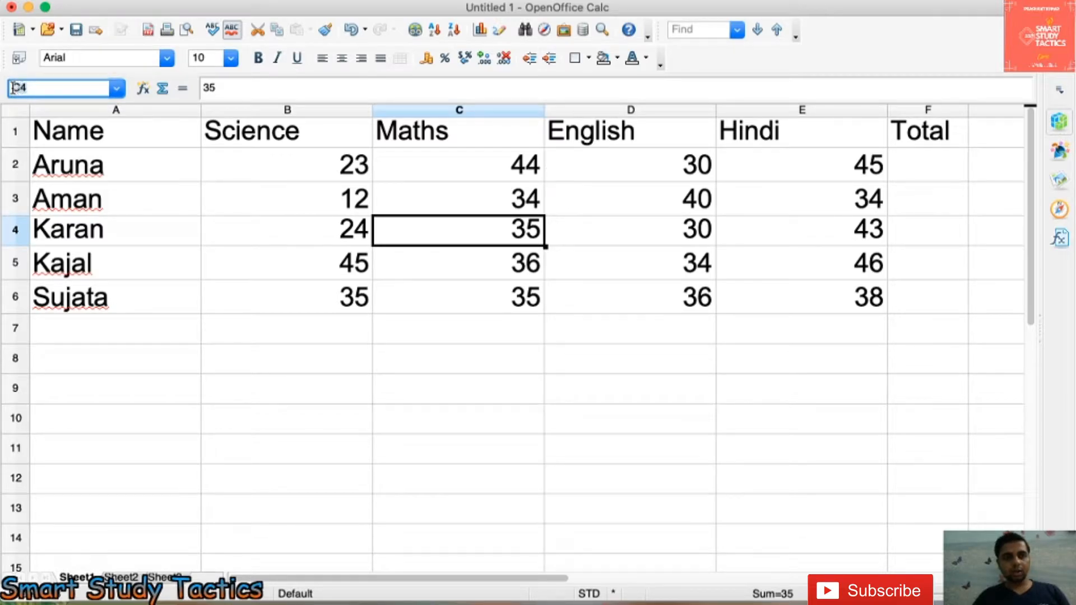
{"action": "left_click", "coordinate": [272, 227]}
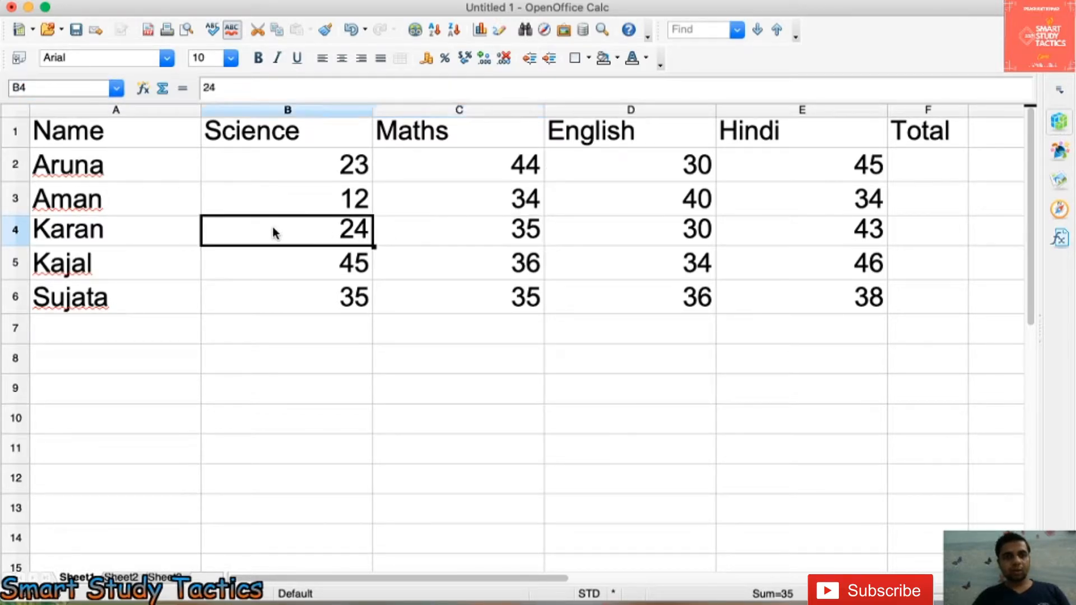
- Examine how column letters A to D and the row numbers identify a cell such as B2
{"action": "left_click", "coordinate": [122, 111]}
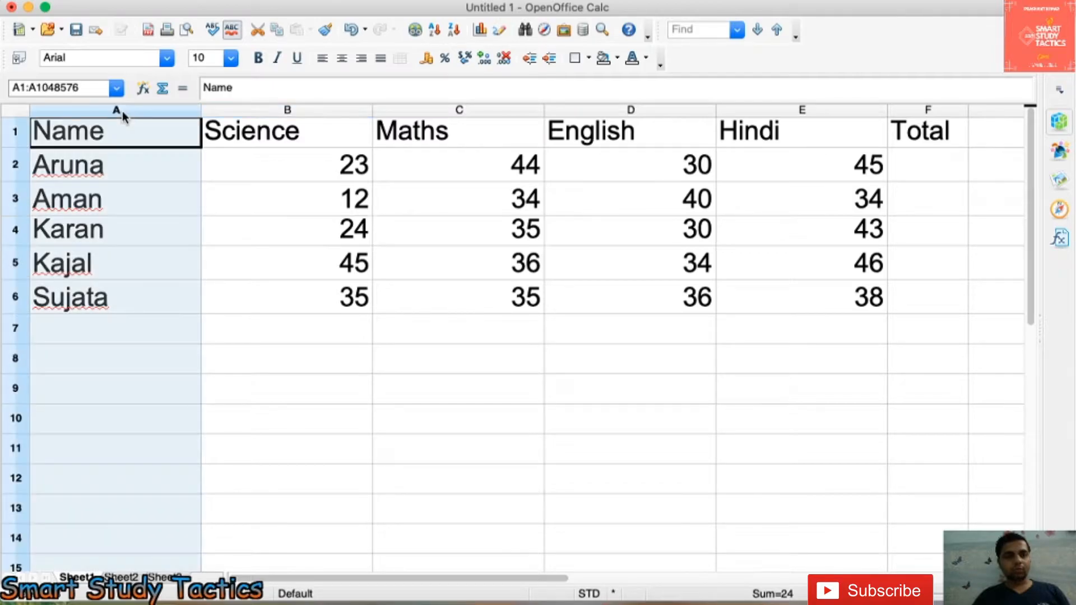
{"action": "left_click", "coordinate": [305, 115]}
{"action": "left_click", "coordinate": [455, 113]}
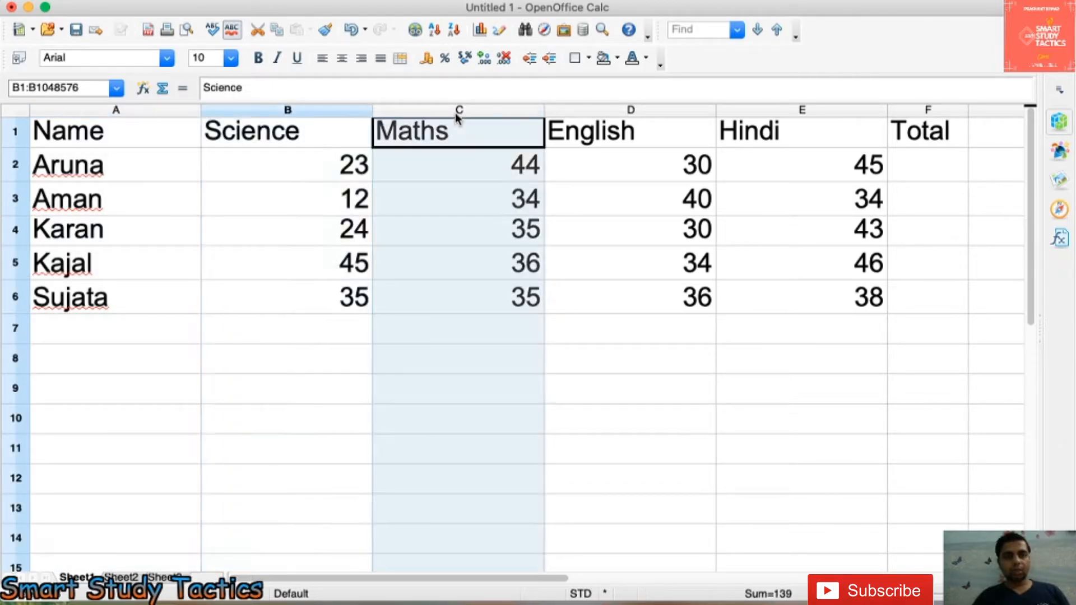
{"action": "left_click", "coordinate": [613, 115]}
{"action": "left_click", "coordinate": [245, 172]}
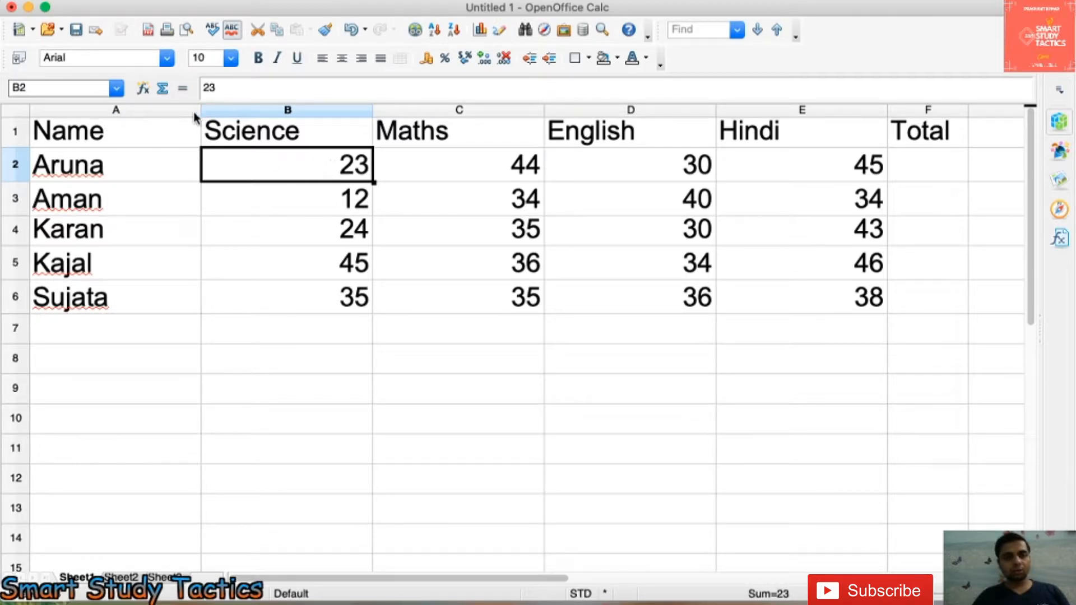
{"action": "left_click", "coordinate": [141, 109]}
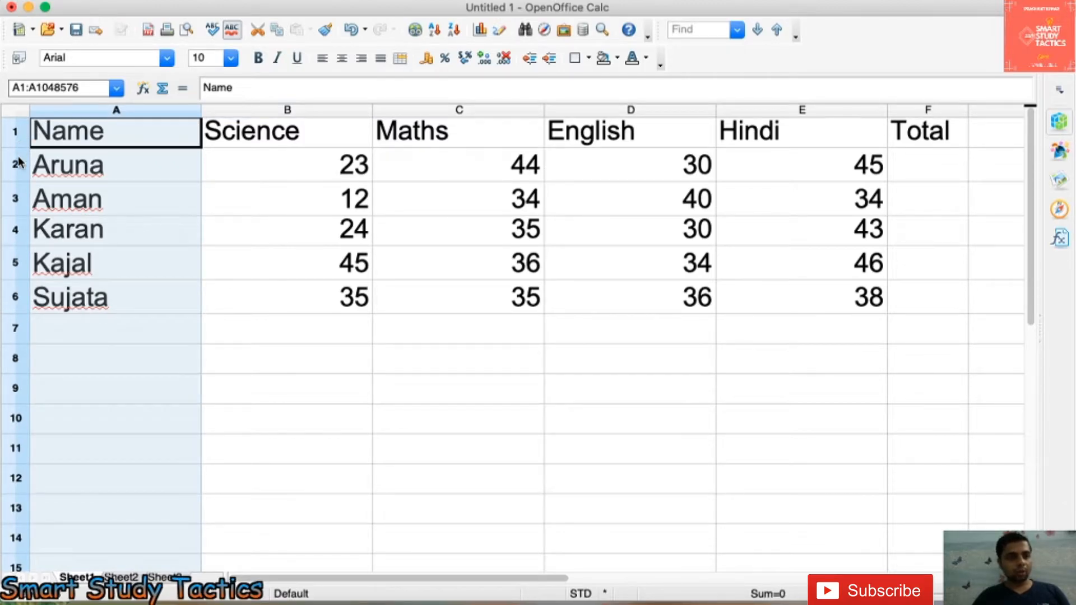
{"action": "left_click", "coordinate": [324, 168]}
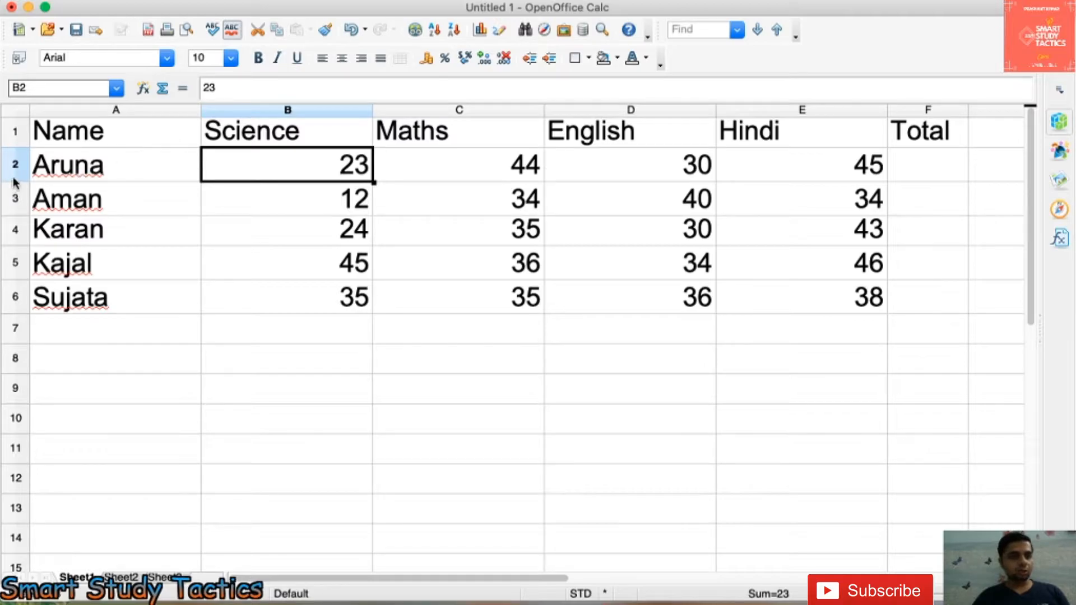
- Review the subject headings, the empty Total cell F2 and the first student's marks in B2:E2
{"action": "left_click", "coordinate": [442, 253]}
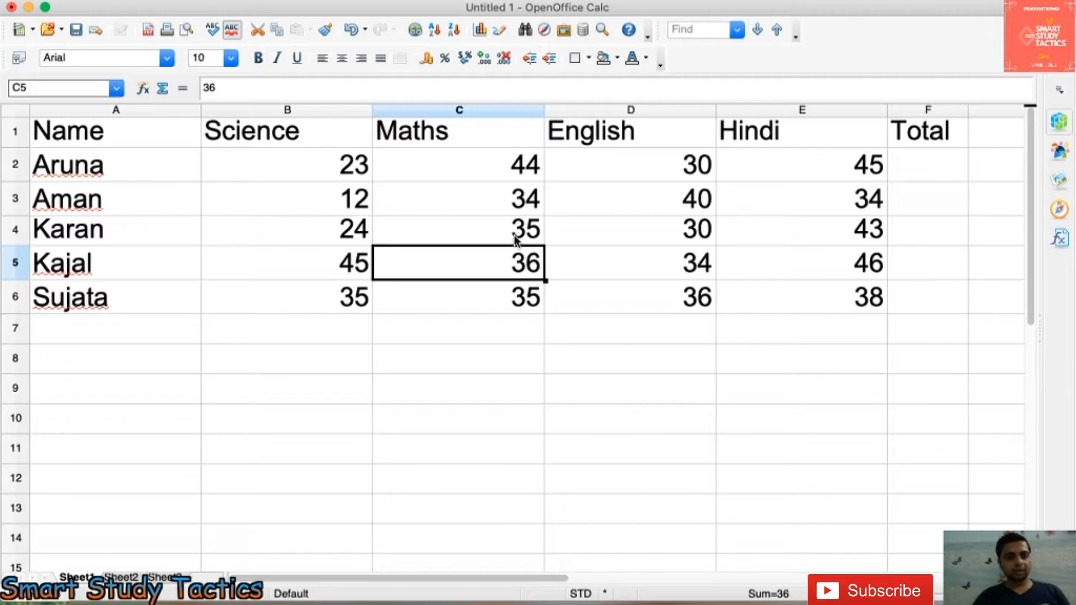
{"action": "left_click", "coordinate": [925, 170]}
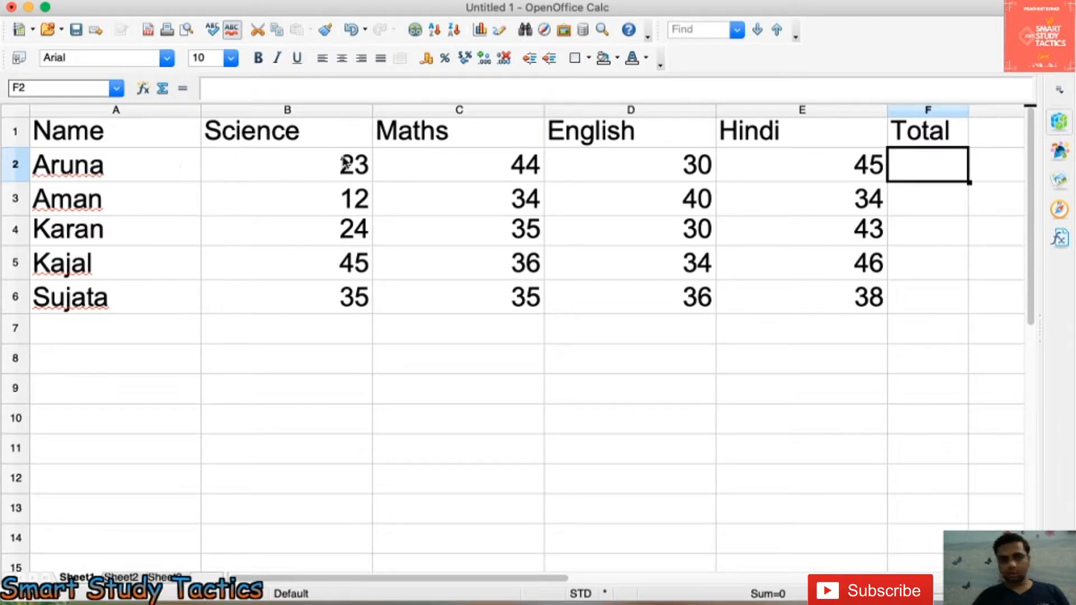
{"action": "left_click", "coordinate": [282, 169]}
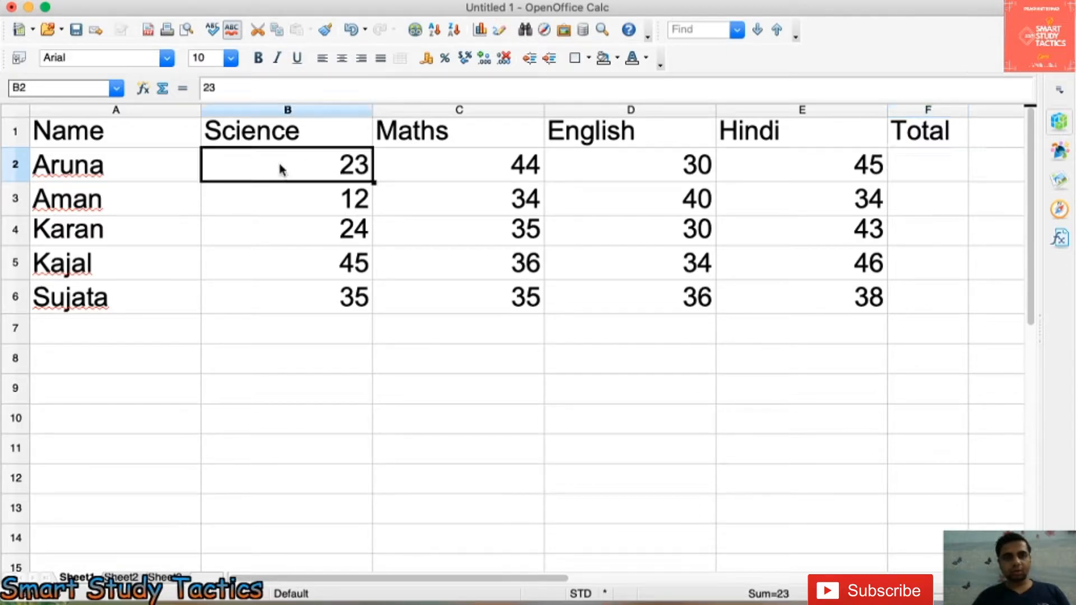
{"action": "left_click", "coordinate": [274, 135]}
{"action": "left_click", "coordinate": [428, 143]}
{"action": "left_click", "coordinate": [569, 130]}
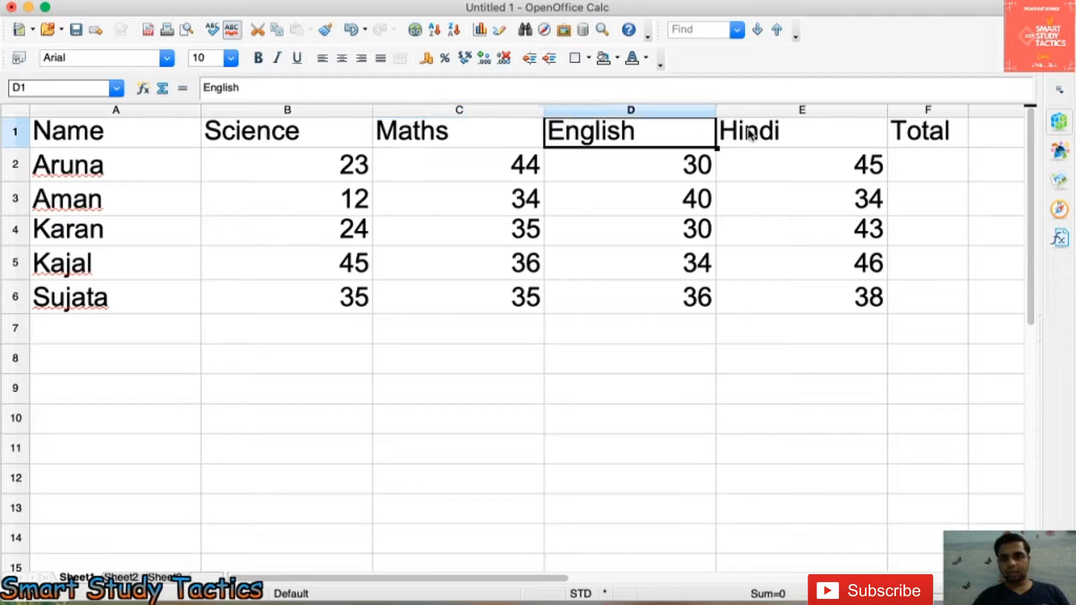
{"action": "left_click", "coordinate": [750, 135]}
{"action": "left_click", "coordinate": [116, 170]}
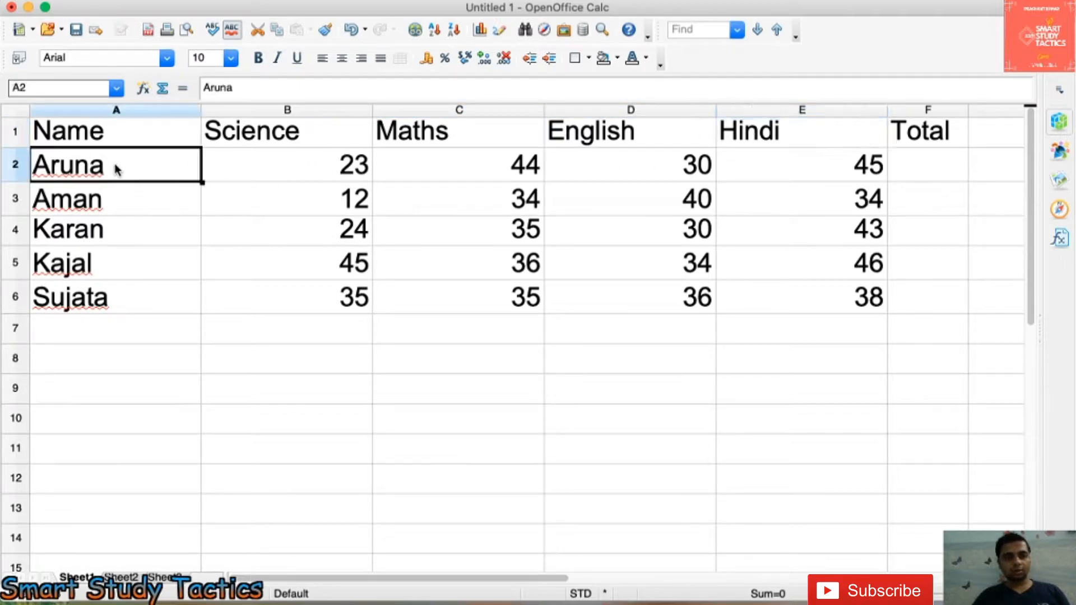
{"action": "left_click", "coordinate": [107, 209]}
{"action": "left_click", "coordinate": [323, 166]}
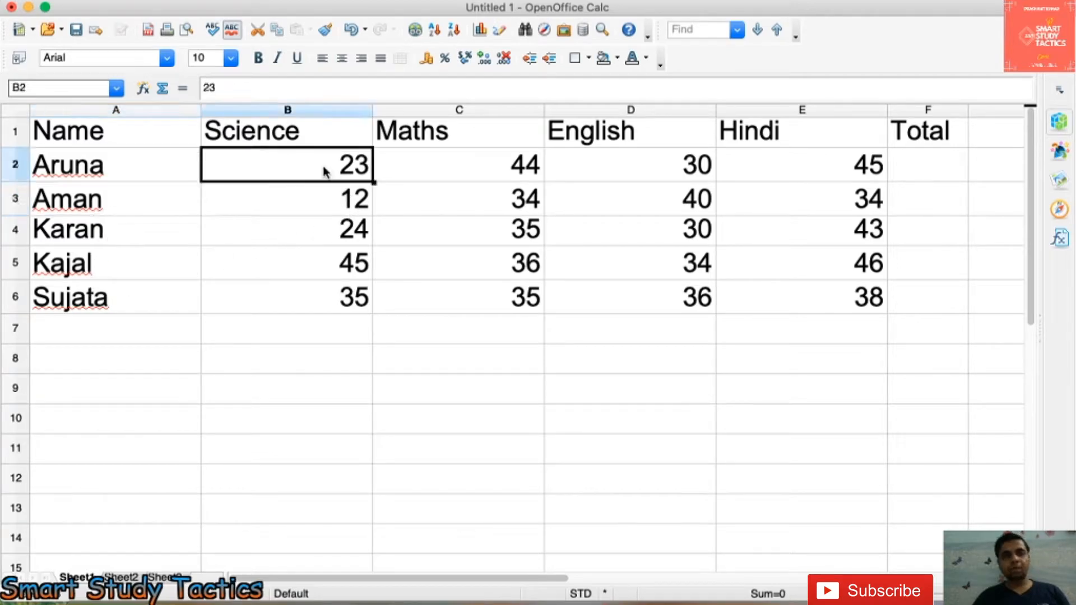
{"action": "left_click_drag", "start_coordinate": [323, 166], "coordinate": [808, 161]}
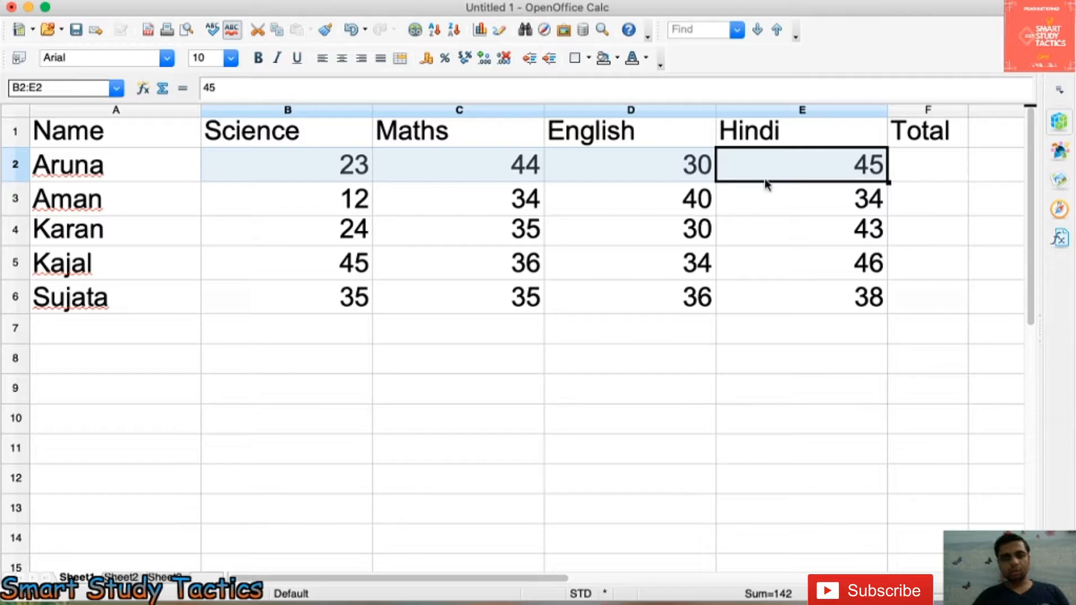
{"action": "left_click", "coordinate": [414, 188]}
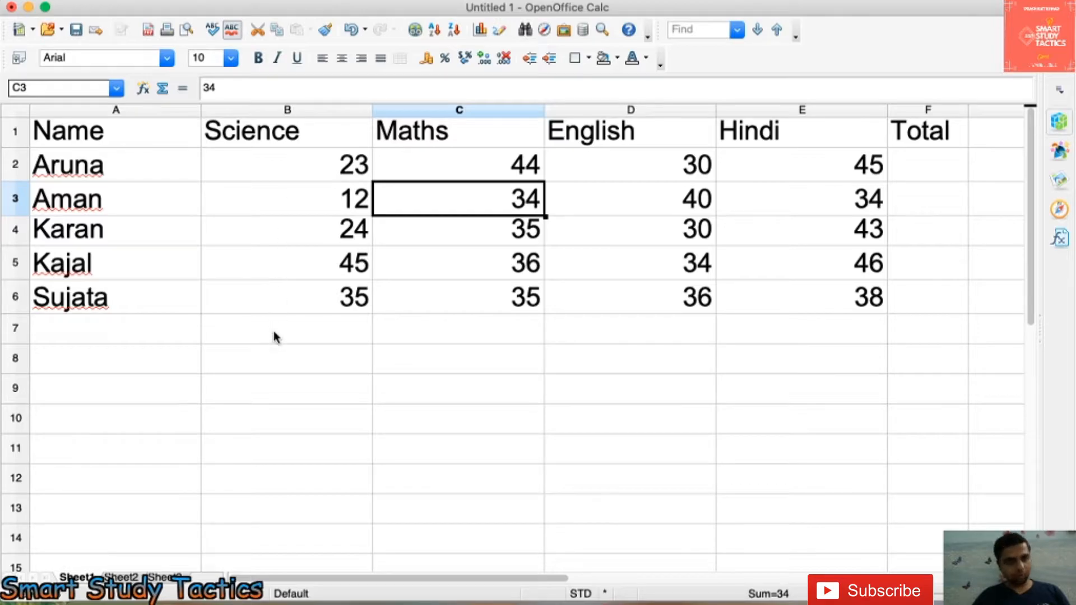
- Enter the formula =B2+C2+D2+E2 in F2 to total the first student's four subject marks
{"action": "left_click", "coordinate": [941, 162]}
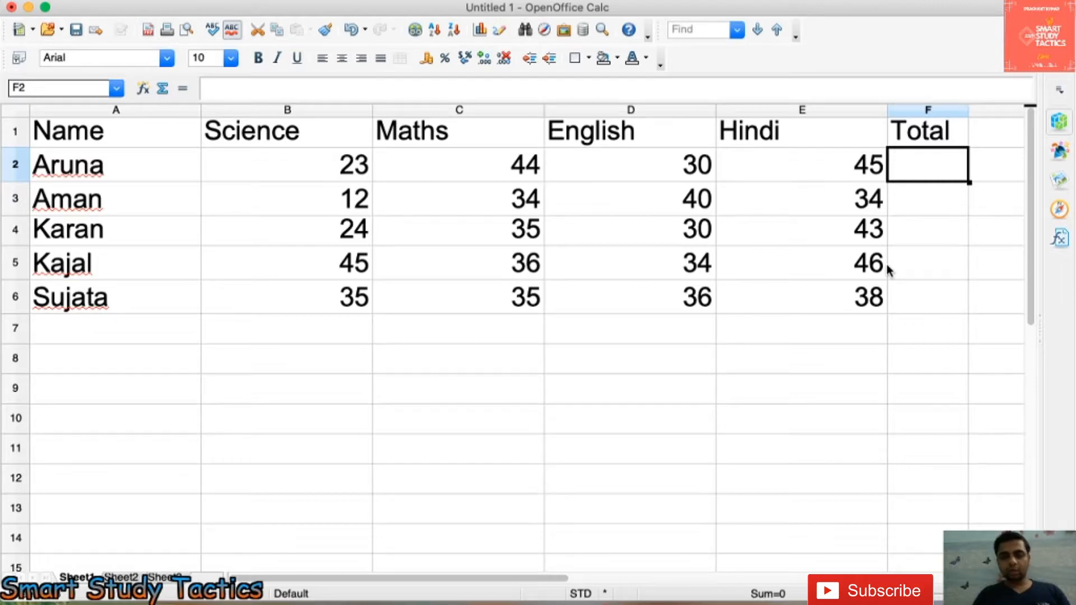
{"action": "type", "text": "="}
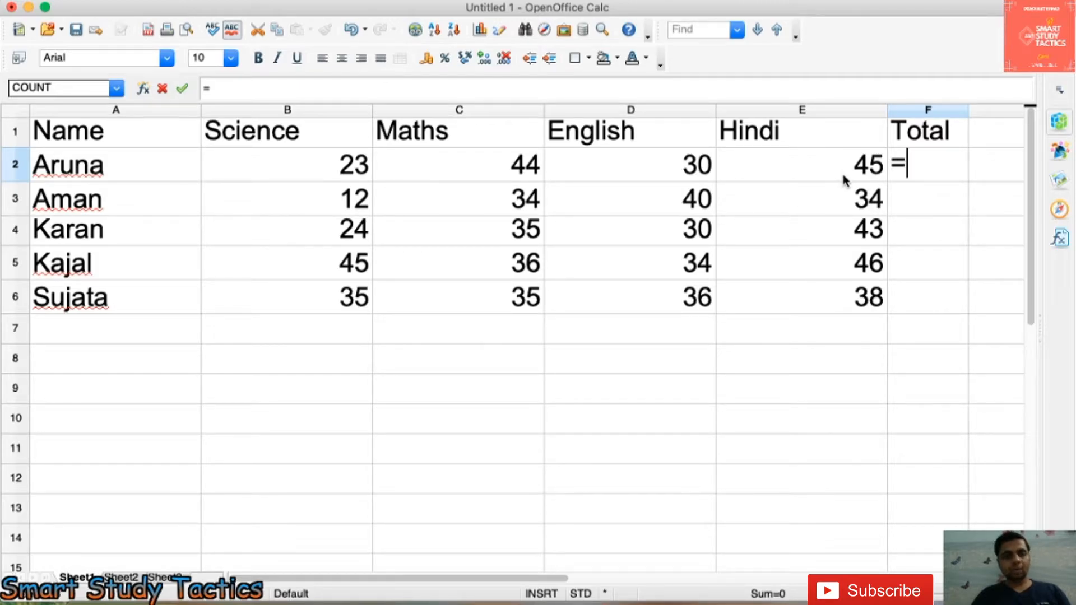
{"action": "left_click", "coordinate": [325, 174]}
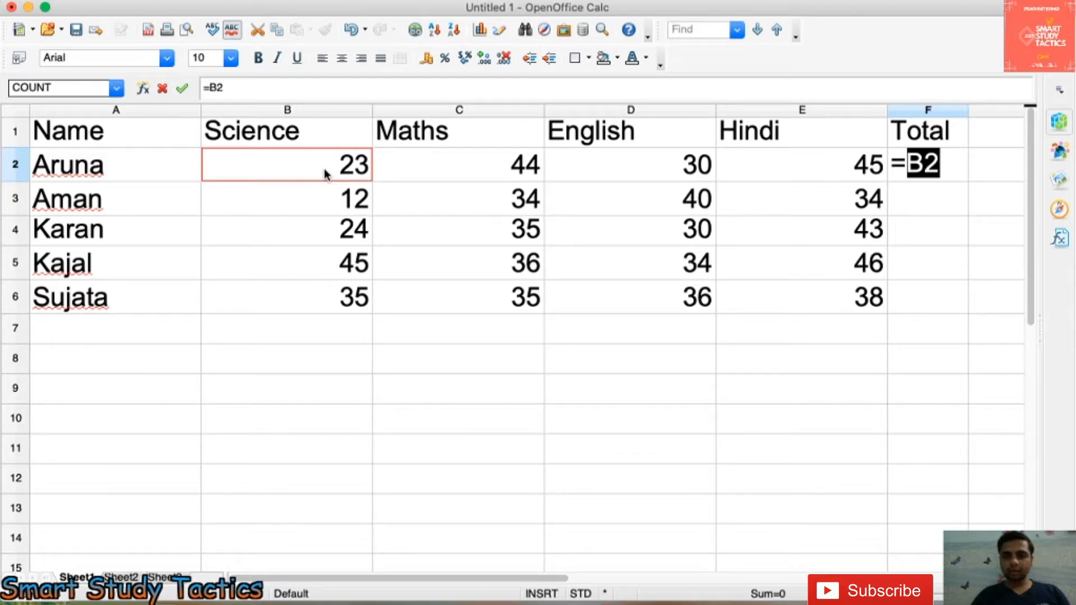
{"action": "key", "text": "Right"}
{"action": "key", "text": "Left"}
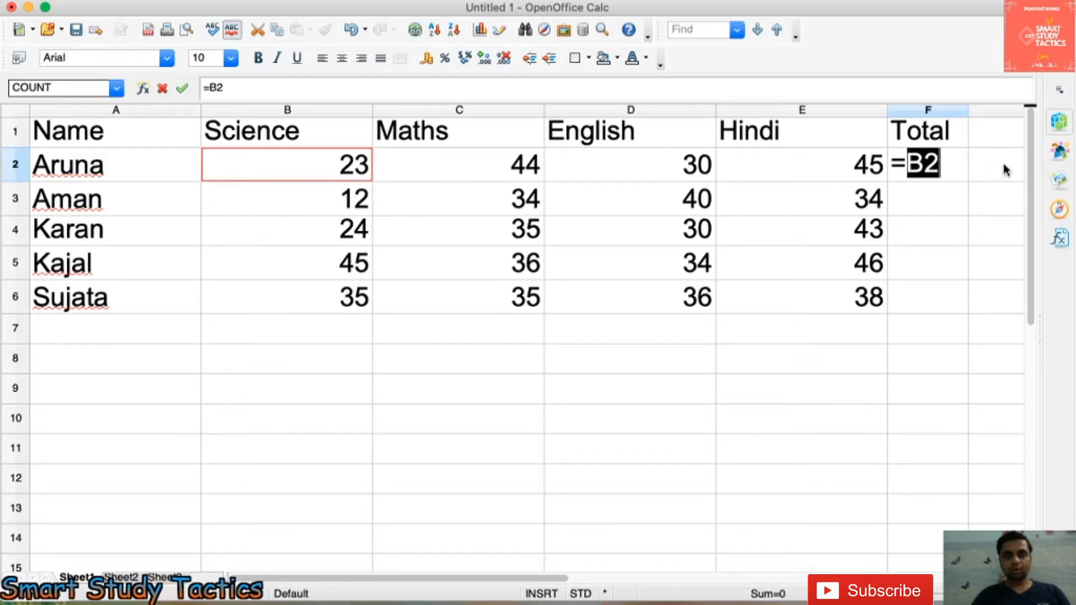
{"action": "left_click", "coordinate": [944, 170]}
{"action": "type", "text": "+"}
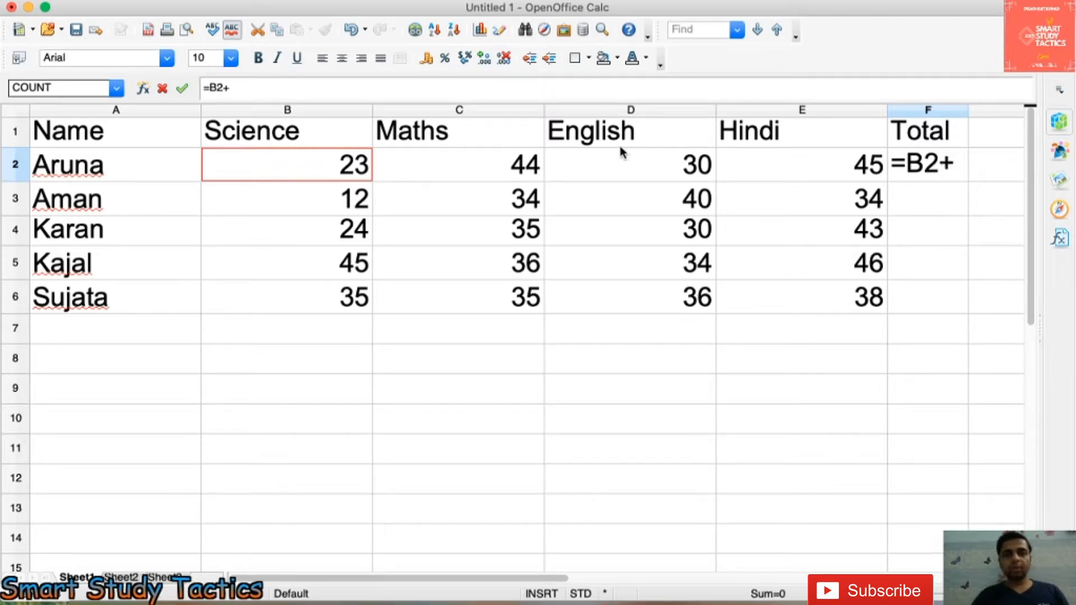
{"action": "left_click", "coordinate": [508, 173]}
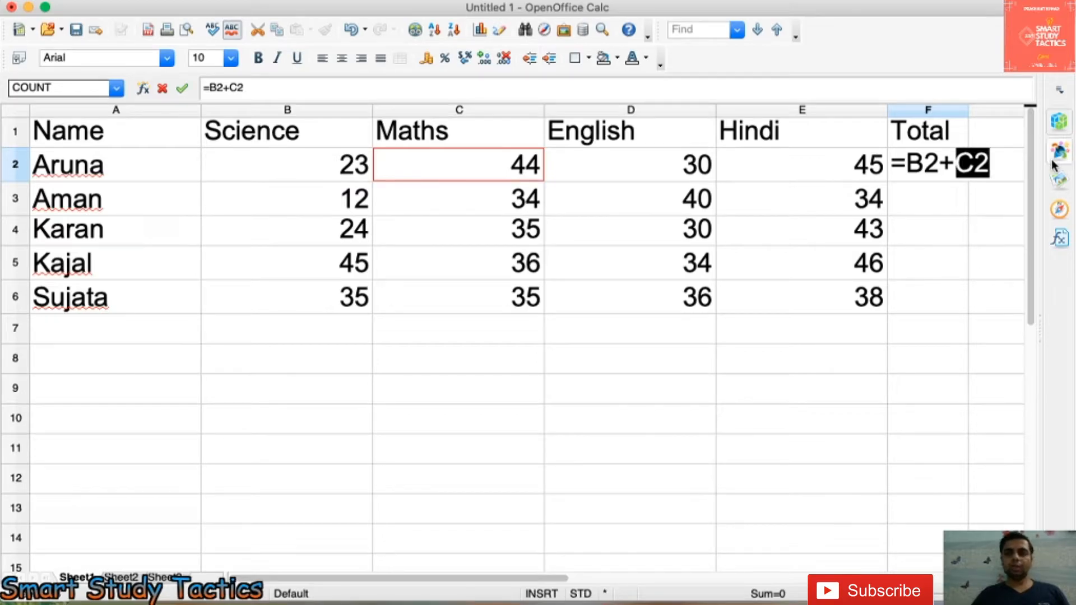
{"action": "left_click", "coordinate": [992, 165]}
{"action": "type", "text": "+"}
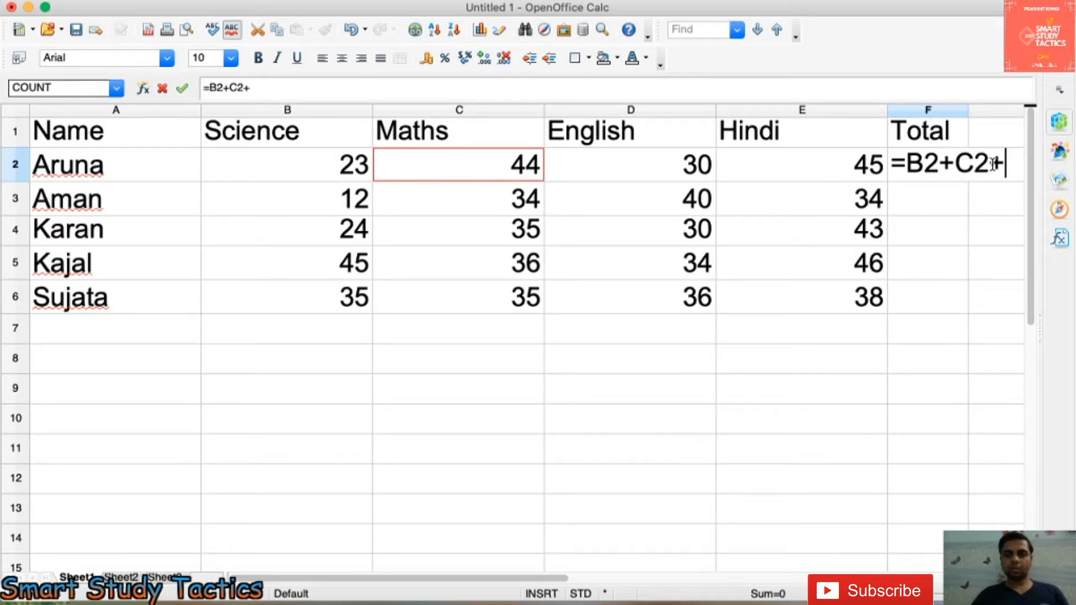
{"action": "left_click", "coordinate": [698, 176]}
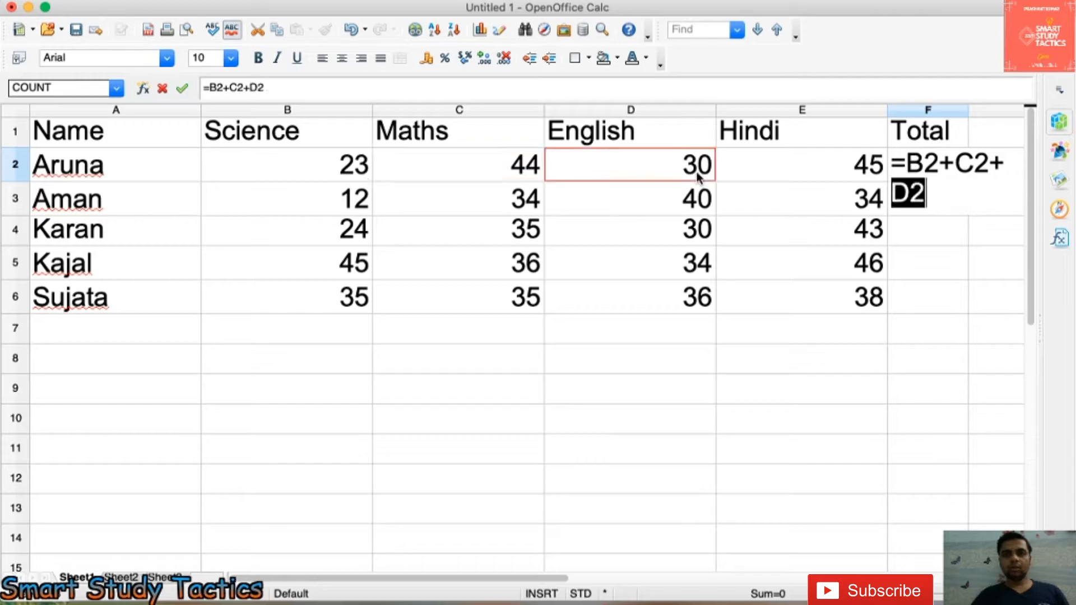
{"action": "type", "text": "+"}
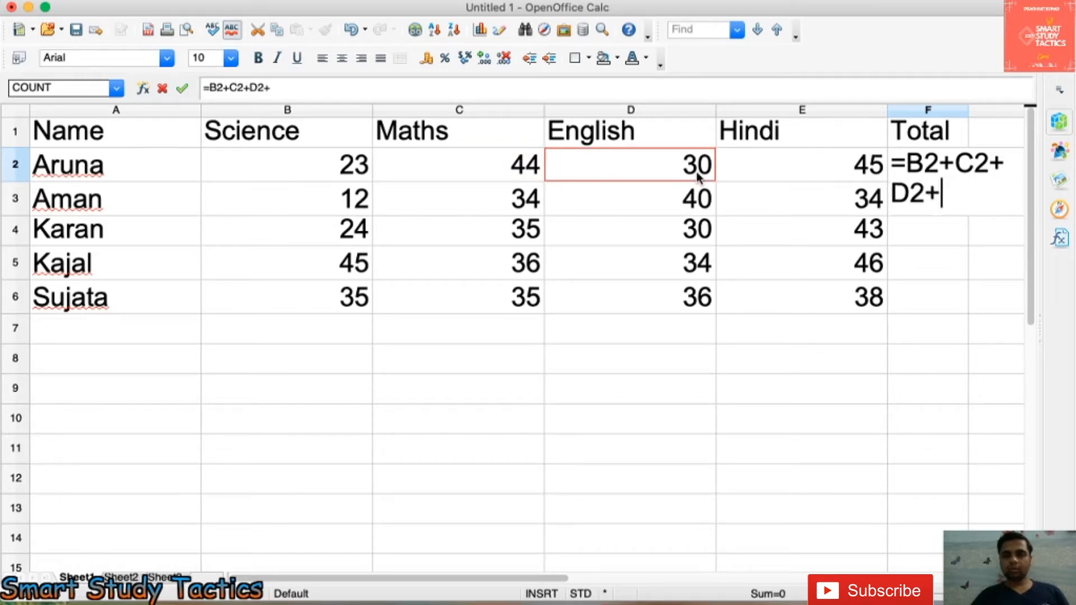
{"action": "left_click", "coordinate": [808, 171]}
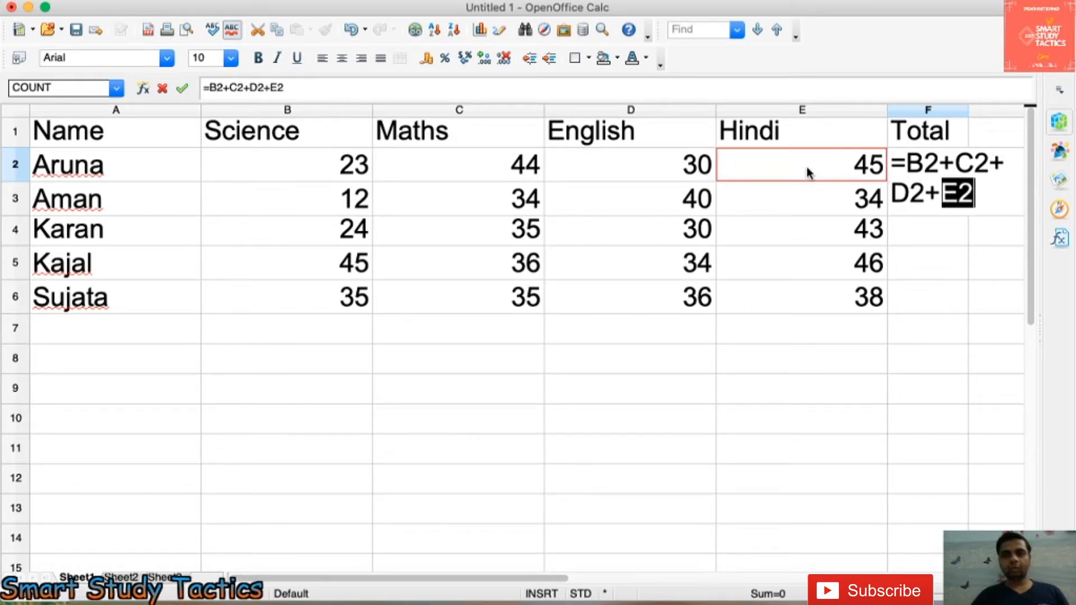
{"action": "left_click", "coordinate": [1000, 194]}
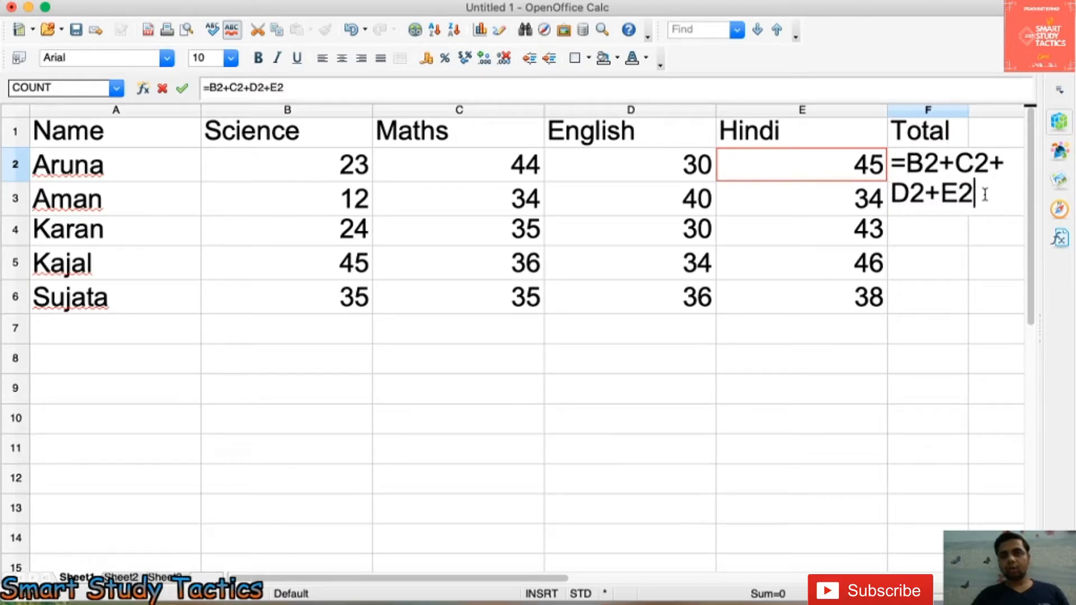
{"action": "key", "text": "Return"}
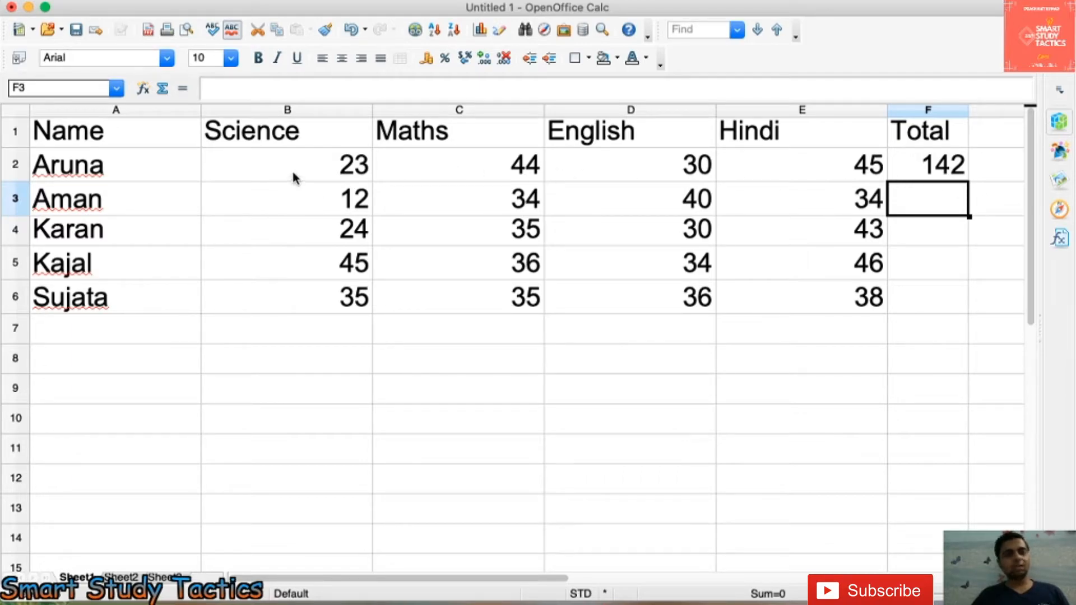
- Inspect the addition formula in Total cell F2 and compare it with the empty Total cell F3
{"action": "left_click", "coordinate": [943, 171]}
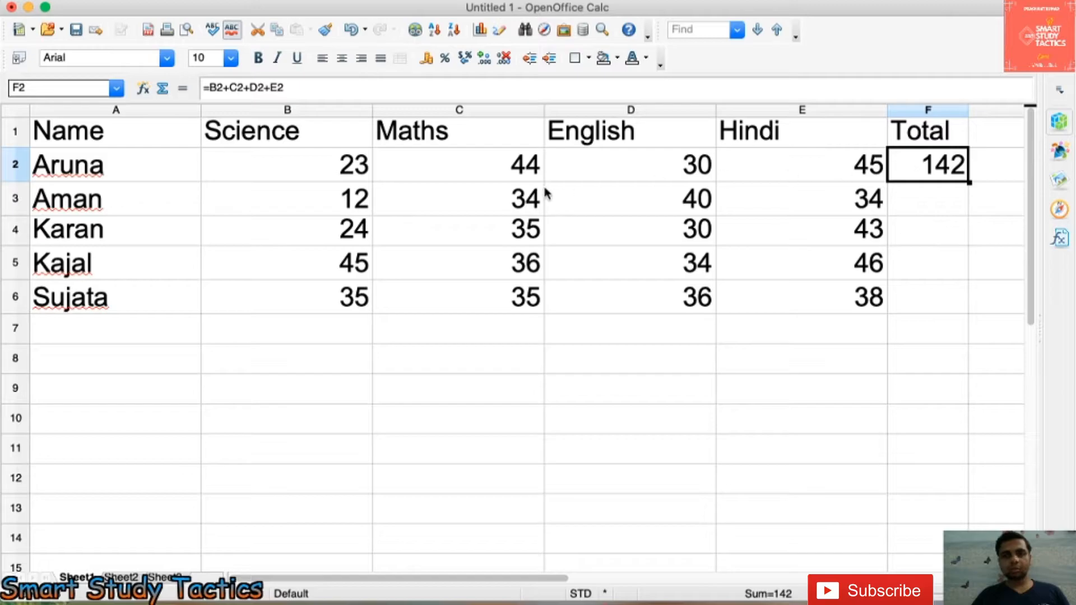
{"action": "left_click", "coordinate": [909, 200]}
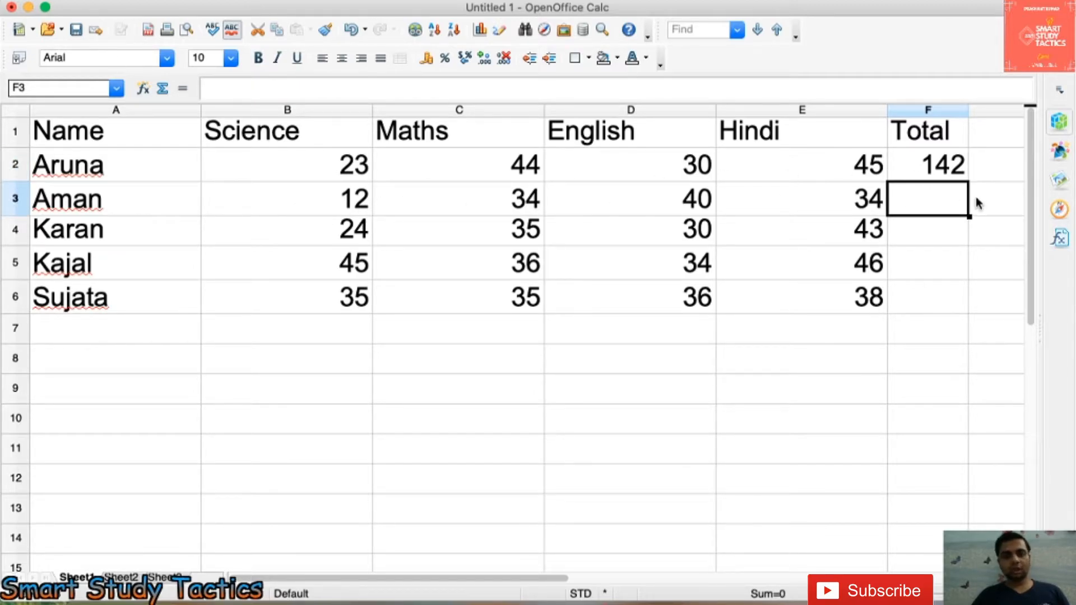
{"action": "left_click", "coordinate": [945, 165]}
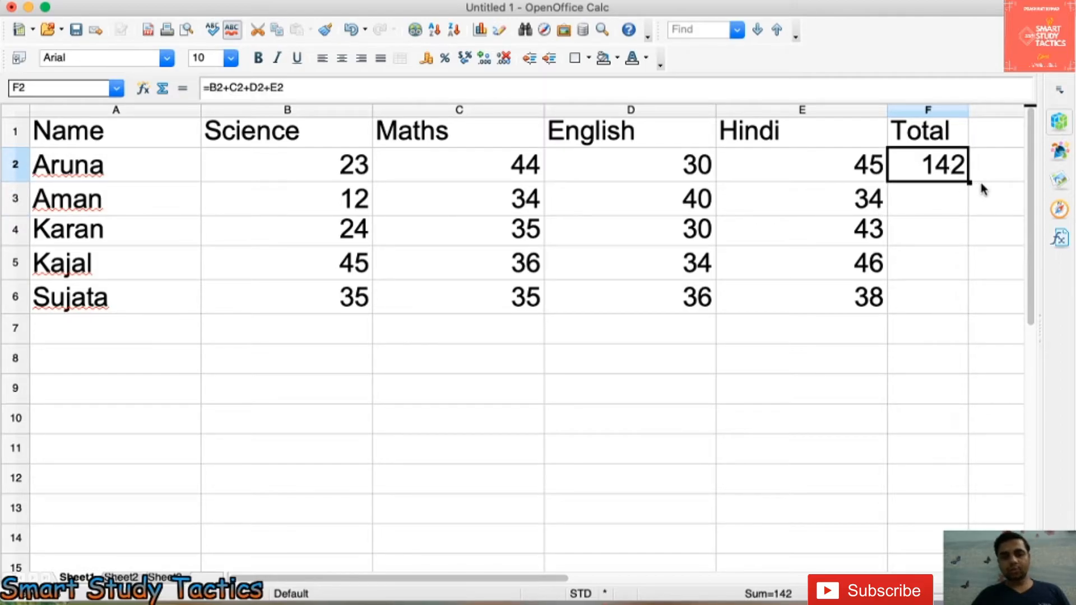
{"action": "scroll", "coordinate": [955, 222], "scroll_direction": "down", "scroll_amount": 1}
{"action": "scroll", "coordinate": [954, 220], "scroll_direction": "up", "scroll_amount": 4}
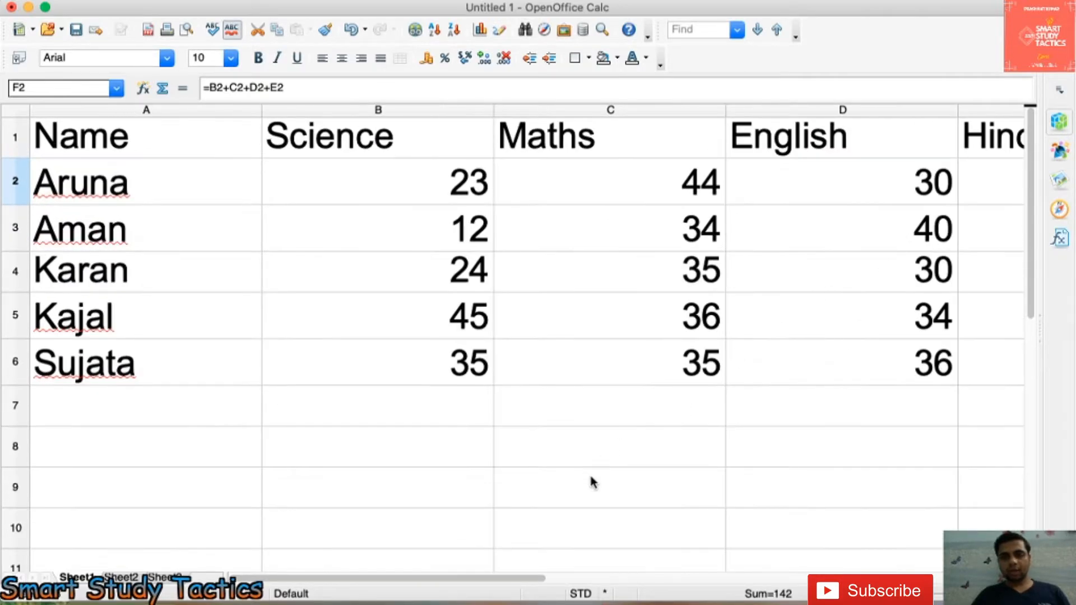
- Fill the addition formula from Total cell F2 down through F6 for the remaining students
{"action": "left_click_drag", "start_coordinate": [488, 578], "coordinate": [692, 560]}
{"action": "scroll", "coordinate": [805, 305], "scroll_direction": "up", "scroll_amount": 2}
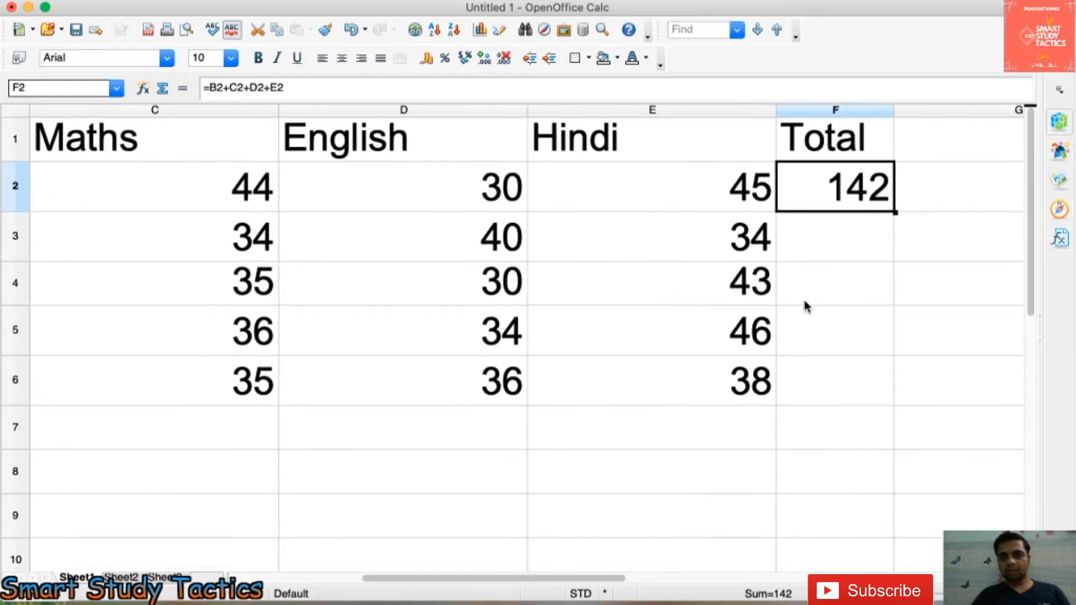
{"action": "scroll", "coordinate": [805, 305], "scroll_direction": "up", "scroll_amount": 1}
{"action": "left_click_drag", "start_coordinate": [615, 583], "coordinate": [695, 574]}
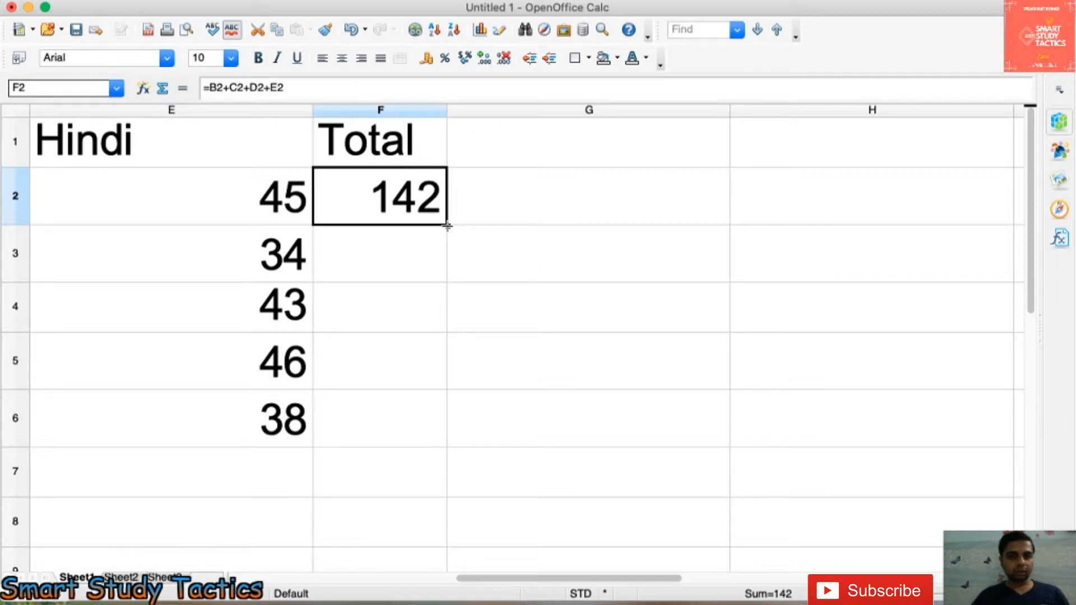
{"action": "left_click_drag", "start_coordinate": [447, 227], "coordinate": [445, 439]}
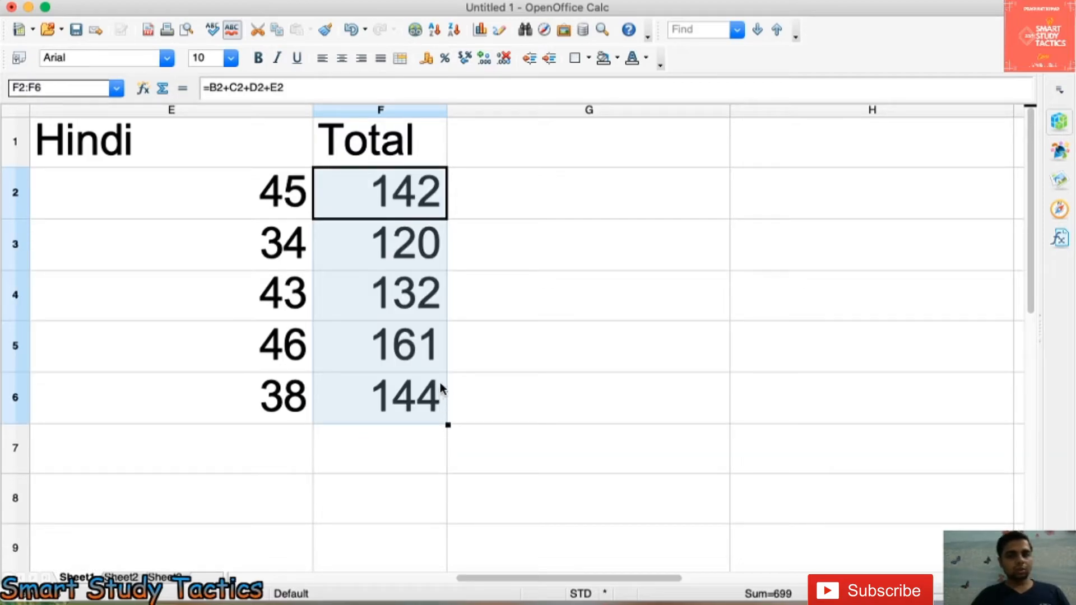
{"action": "scroll", "coordinate": [439, 380], "scroll_direction": "down", "scroll_amount": 3}
{"action": "scroll", "coordinate": [439, 379], "scroll_direction": "down", "scroll_amount": 2}
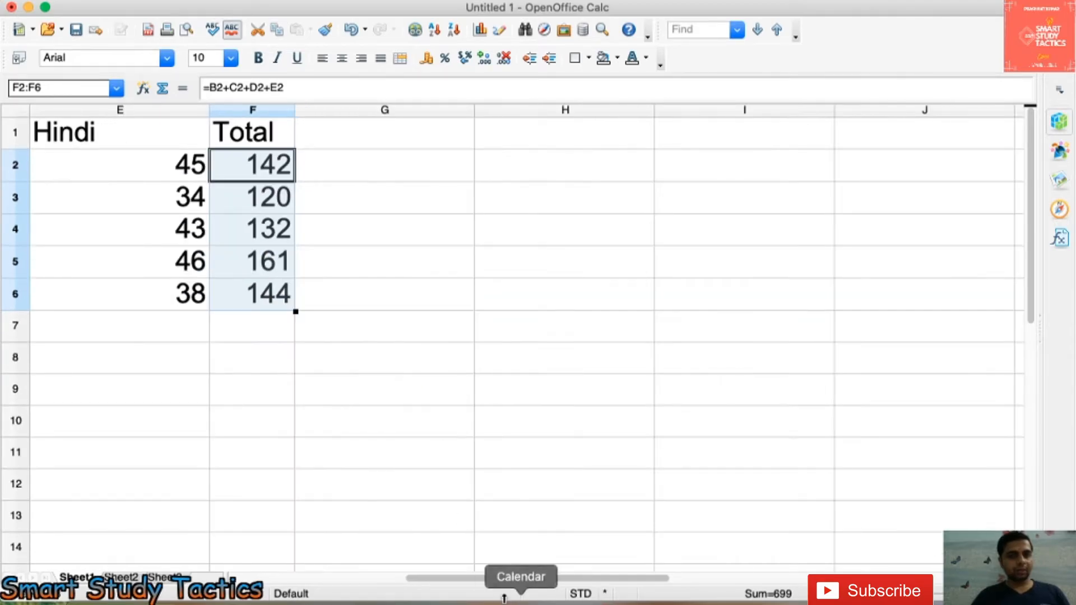
{"action": "left_click_drag", "start_coordinate": [494, 577], "coordinate": [335, 578]}
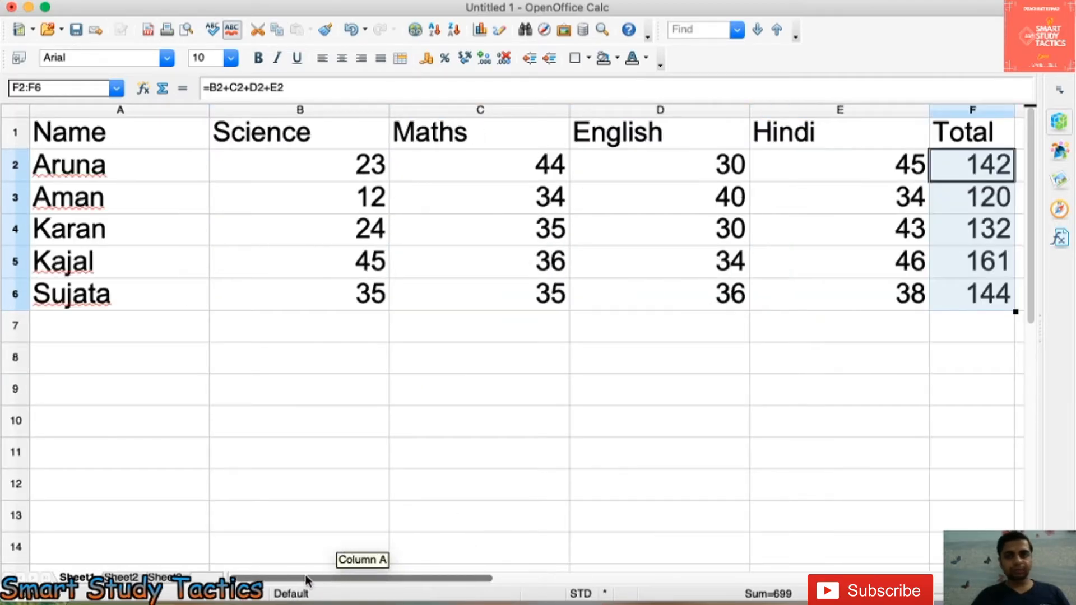
{"action": "left_click", "coordinate": [980, 314]}
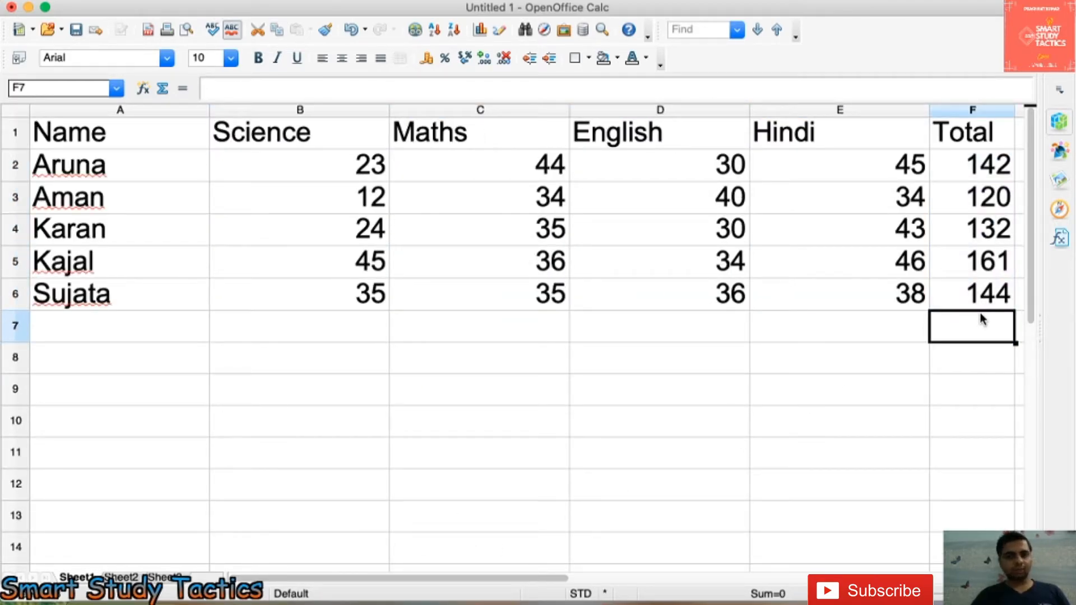
- Total the Science marks in B7 with the automatic sum formula =SUM(B2:B6)
{"action": "left_click", "coordinate": [328, 316]}
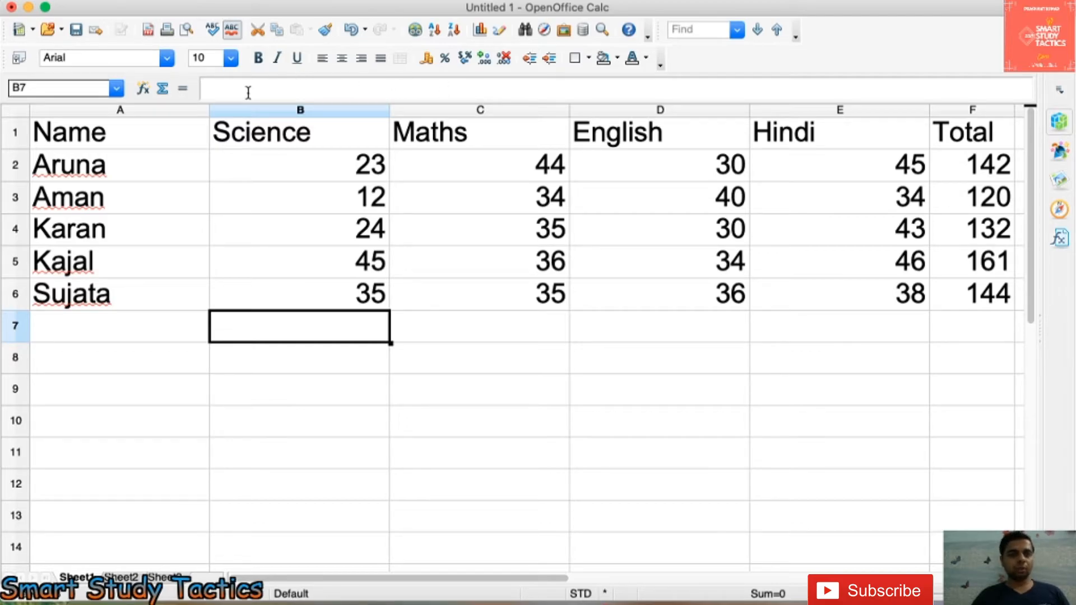
{"action": "left_click", "coordinate": [987, 172]}
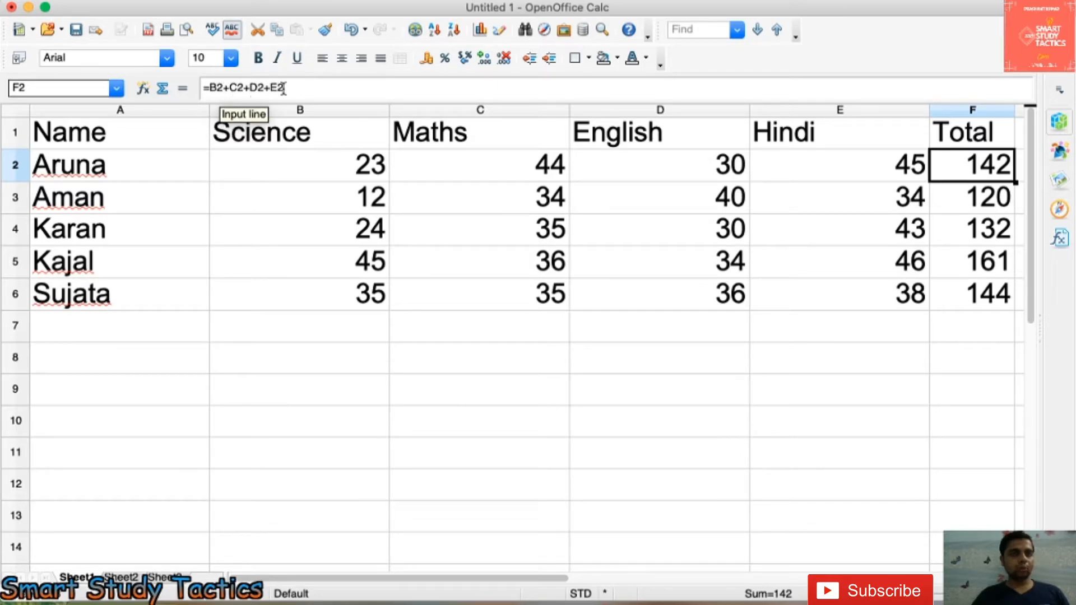
{"action": "left_click", "coordinate": [342, 331]}
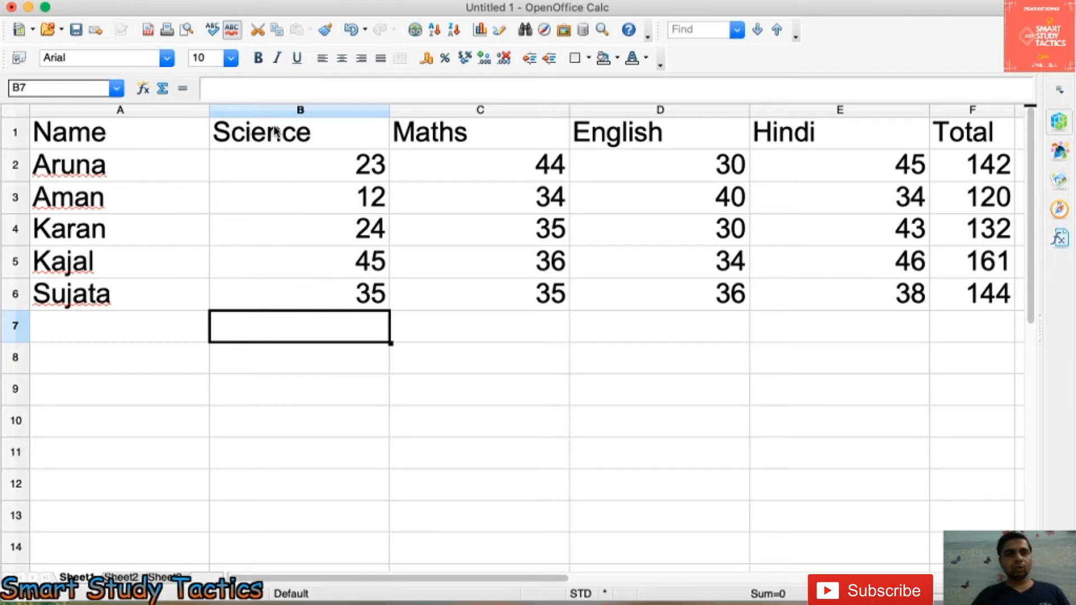
{"action": "left_click", "coordinate": [164, 90]}
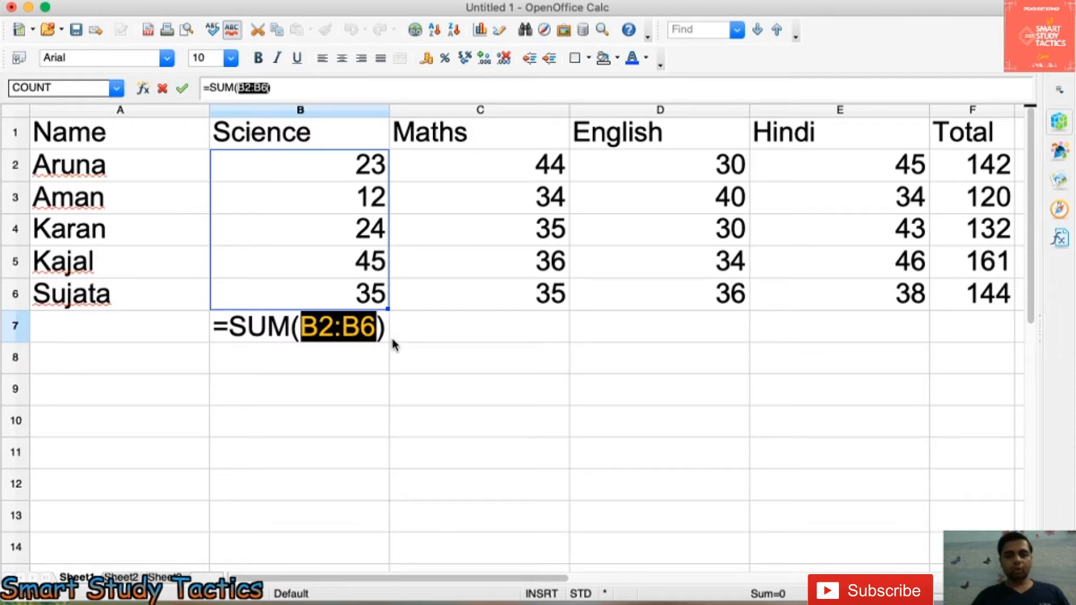
{"action": "key", "text": "Return"}
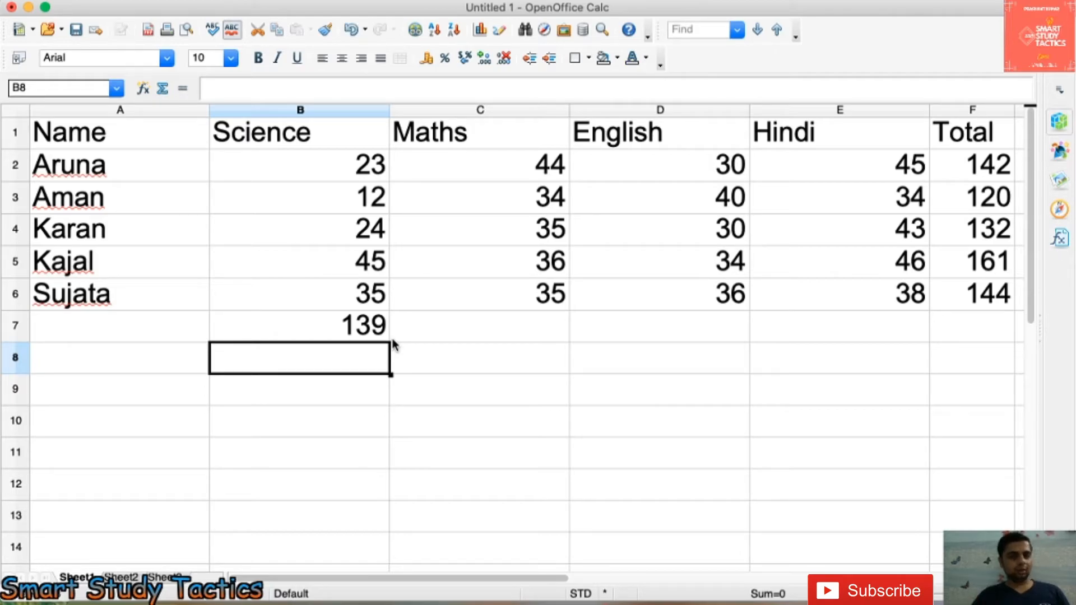
- Fill the Science sum formula in B7 across to E7 to total the Maths, English and Hindi marks
{"action": "left_click", "coordinate": [365, 330]}
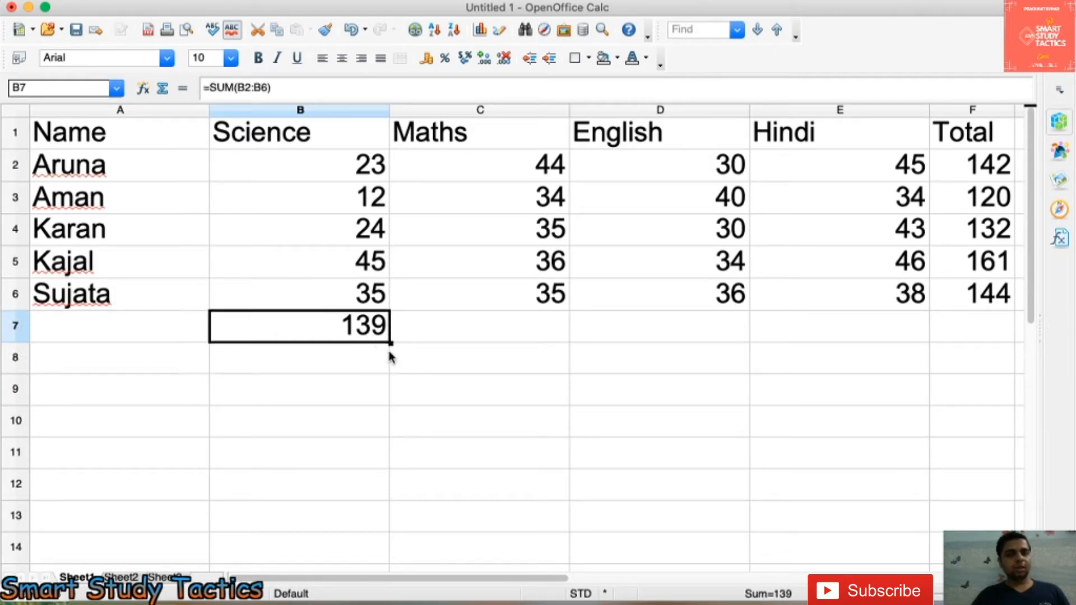
{"action": "left_click_drag", "start_coordinate": [391, 344], "coordinate": [925, 356]}
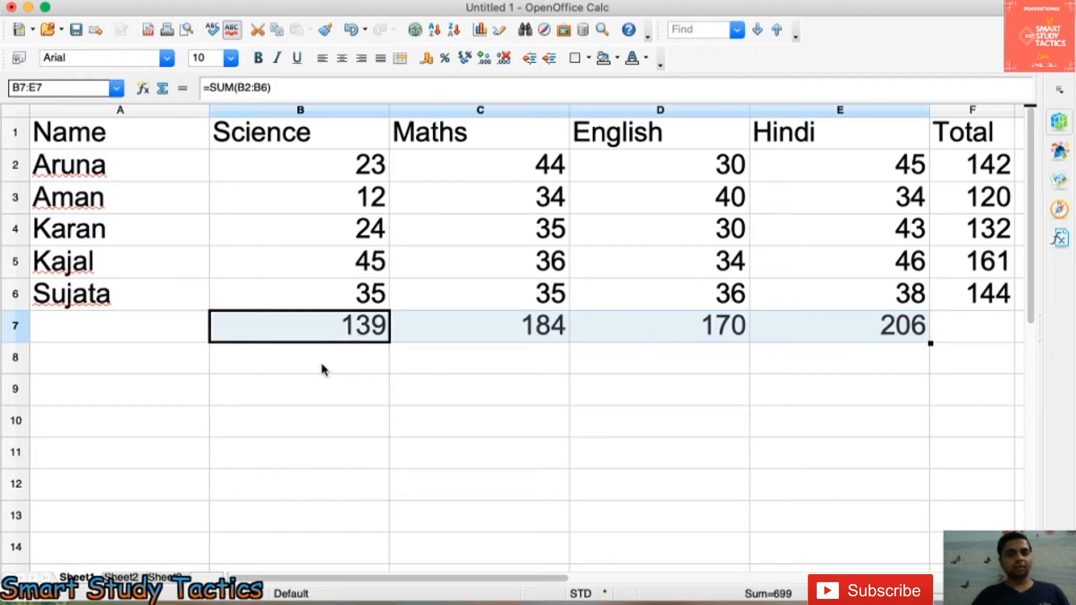
{"action": "left_click", "coordinate": [308, 339]}
{"action": "left_click", "coordinate": [309, 364]}
{"action": "left_click_drag", "start_coordinate": [312, 328], "coordinate": [887, 330]}
{"action": "left_click", "coordinate": [274, 355]}
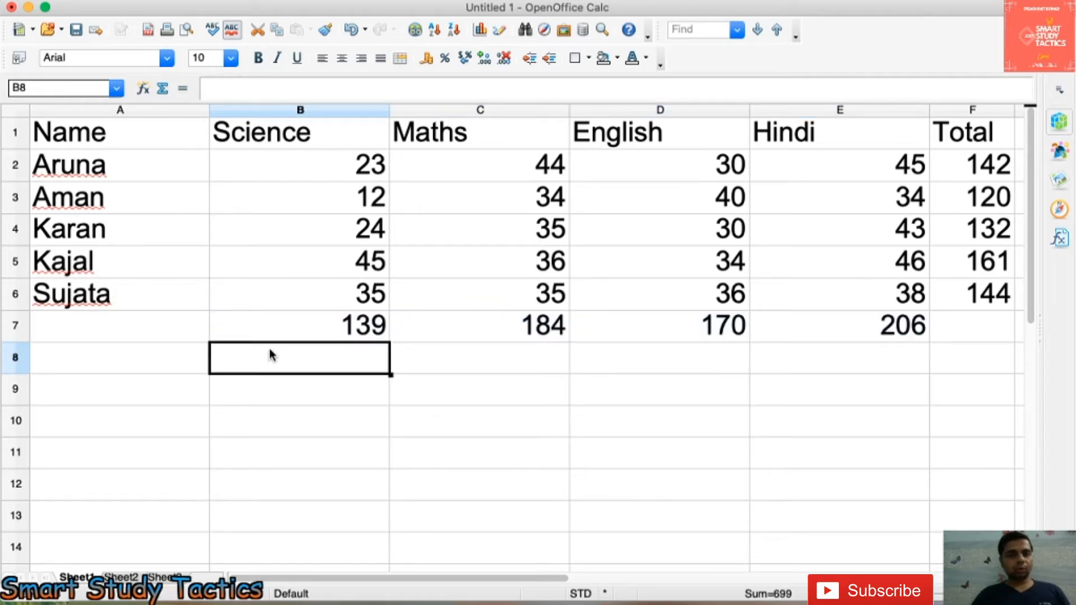
- Label the row of subject sums by entering Total in A7
{"action": "left_click", "coordinate": [141, 339]}
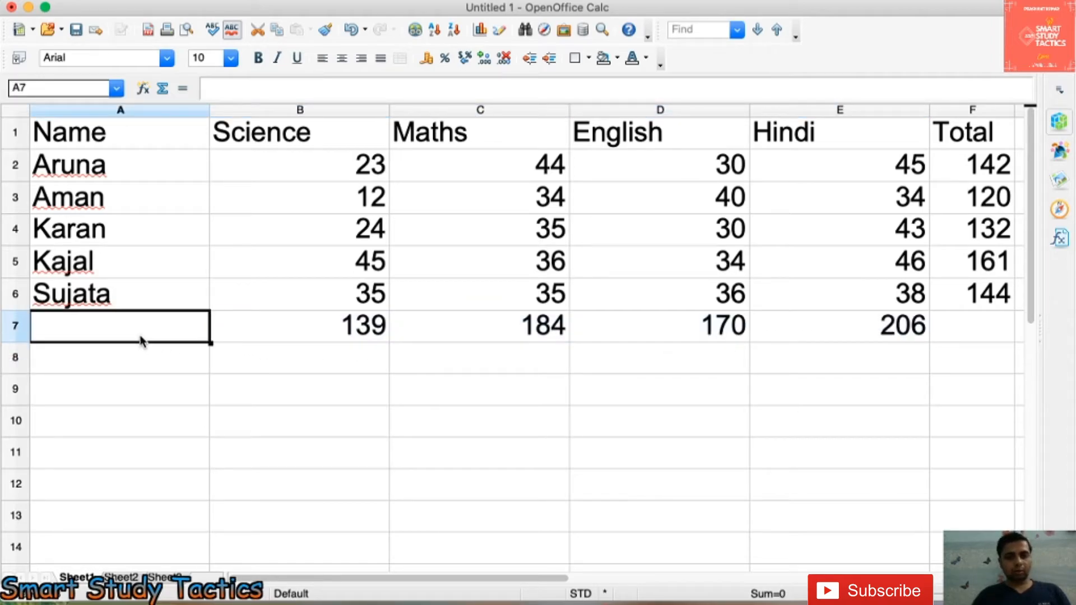
{"action": "type", "text": "tot"}
{"action": "key", "text": "BackSpace"}
{"action": "key", "text": "BackSpace"}
{"action": "key", "text": "BackSpace"}
{"action": "type", "text": "Tot"}
{"action": "key", "text": "BackSpace"}
{"action": "type", "text": "otal"}
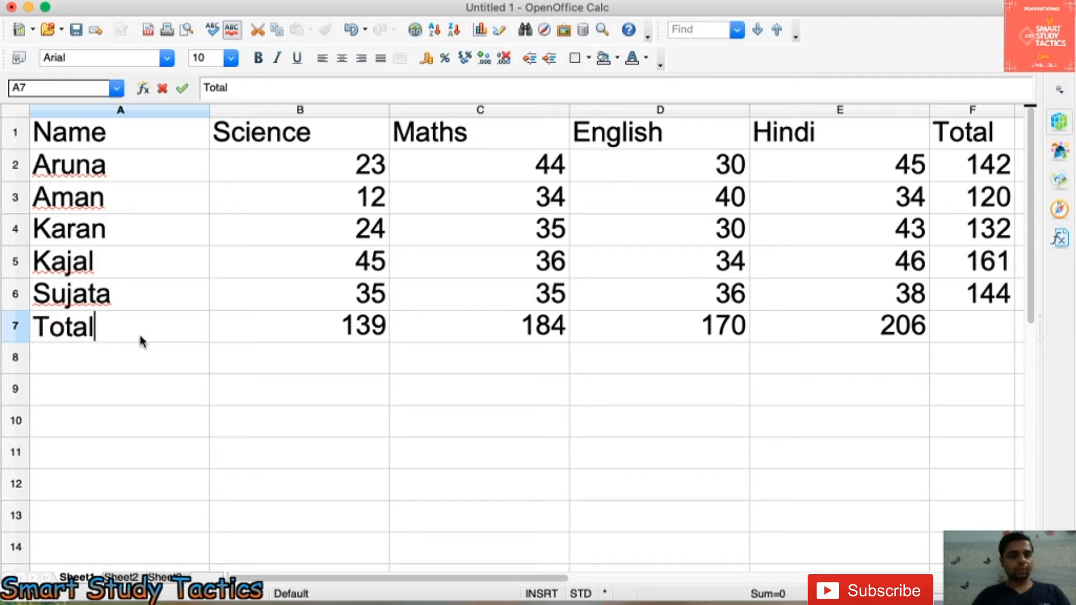
{"action": "key", "text": "Return"}
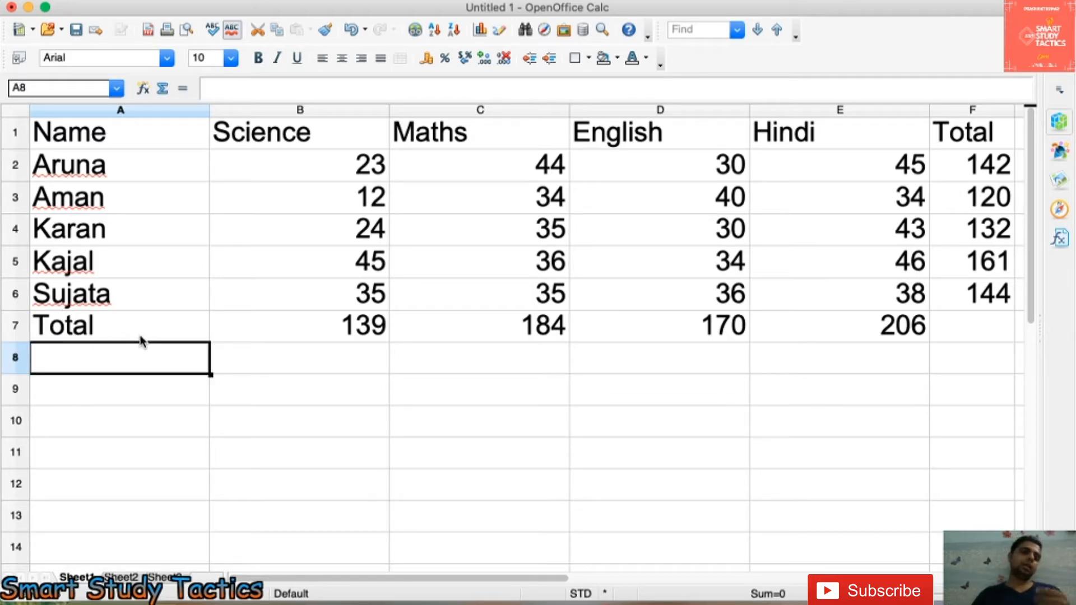
- Label A8 as Max and enter =max(B2:B6) in B8 to get the highest Science mark
{"action": "type", "text": "Max"}
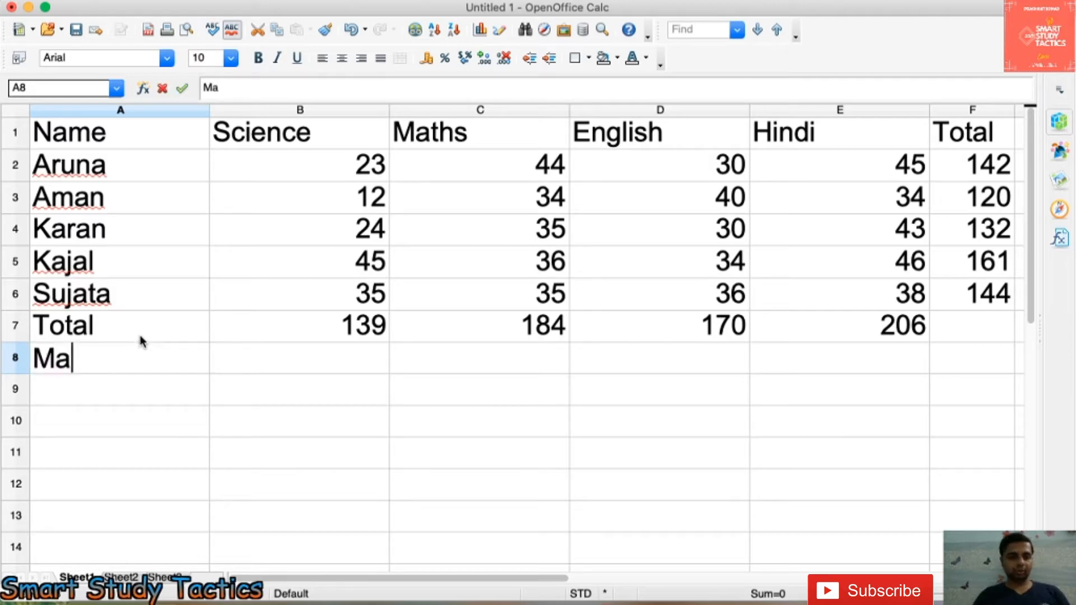
{"action": "left_click", "coordinate": [311, 370]}
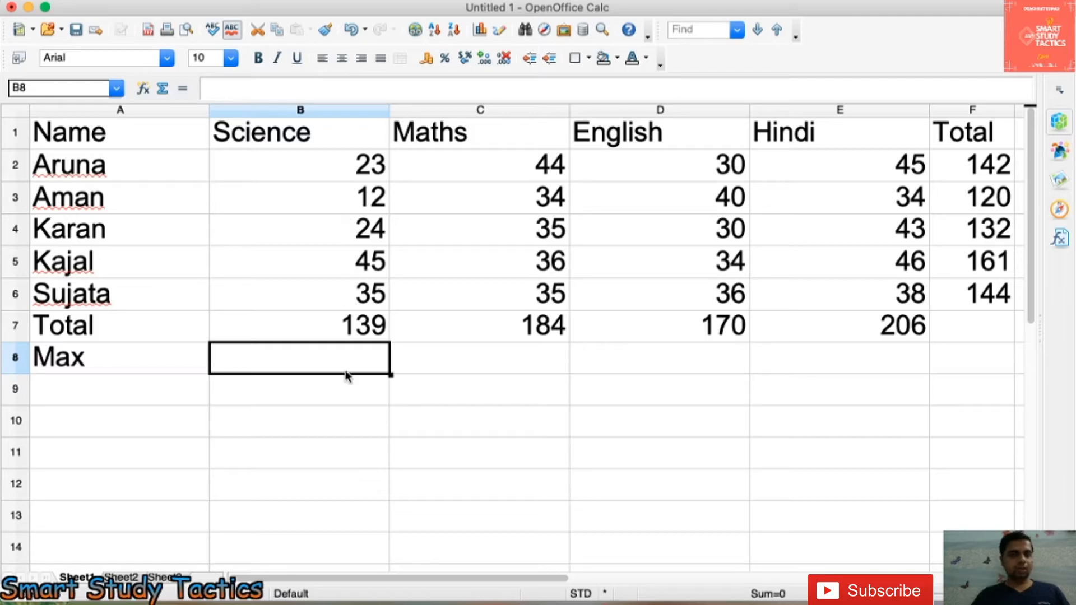
{"action": "type", "text": "=max"}
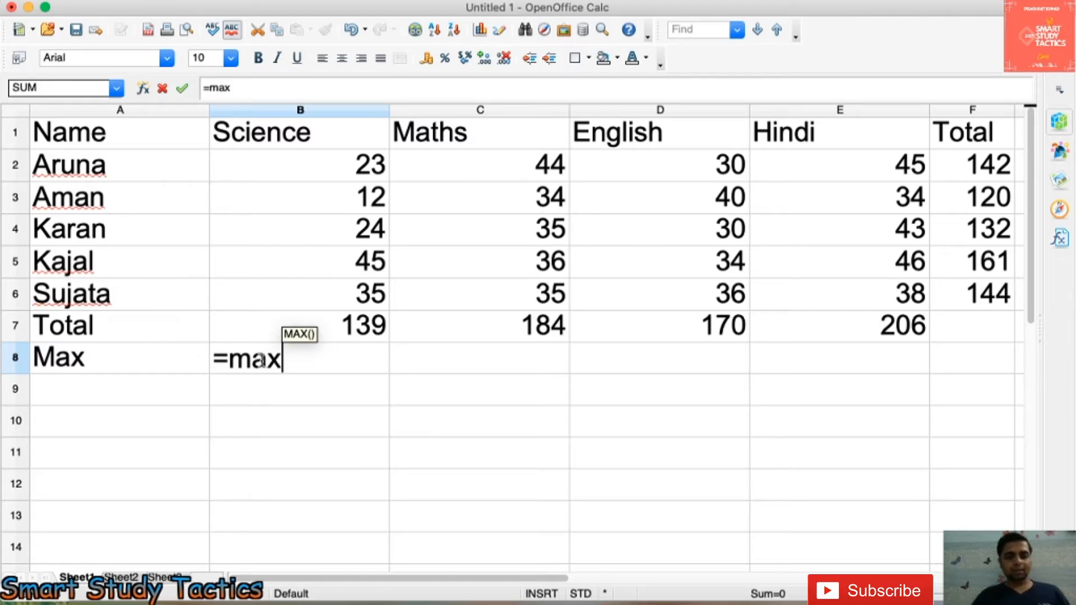
{"action": "type", "text": "("}
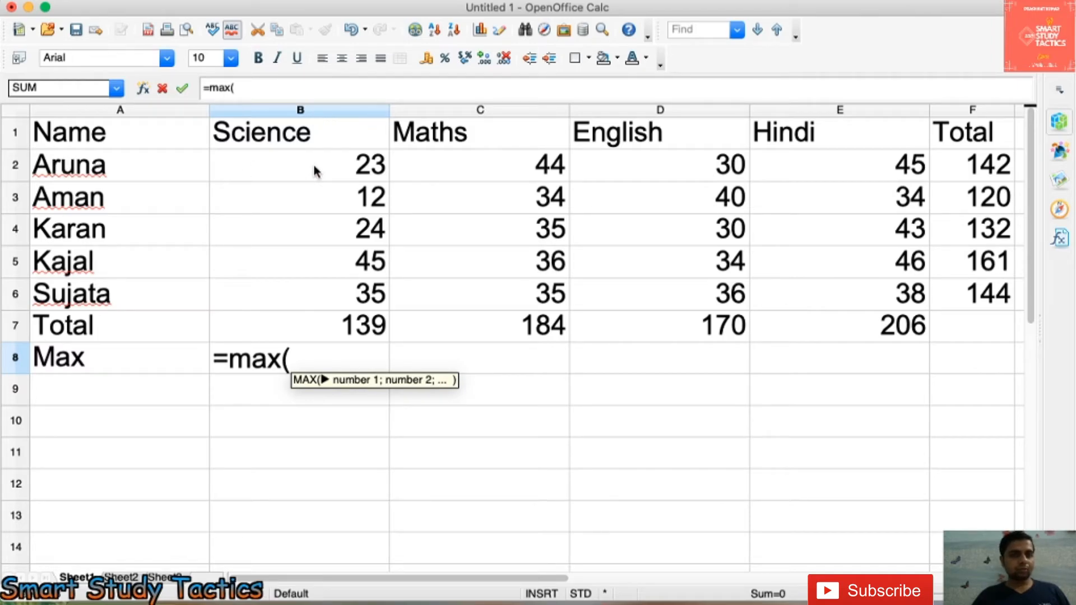
{"action": "type", "text": "B"}
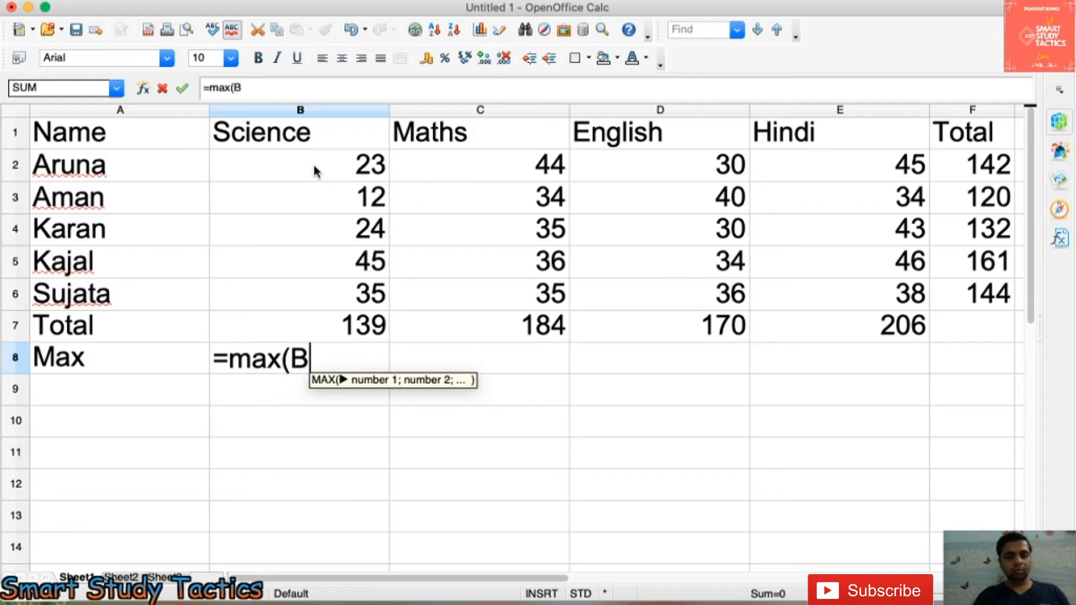
{"action": "type", "text": "2:"}
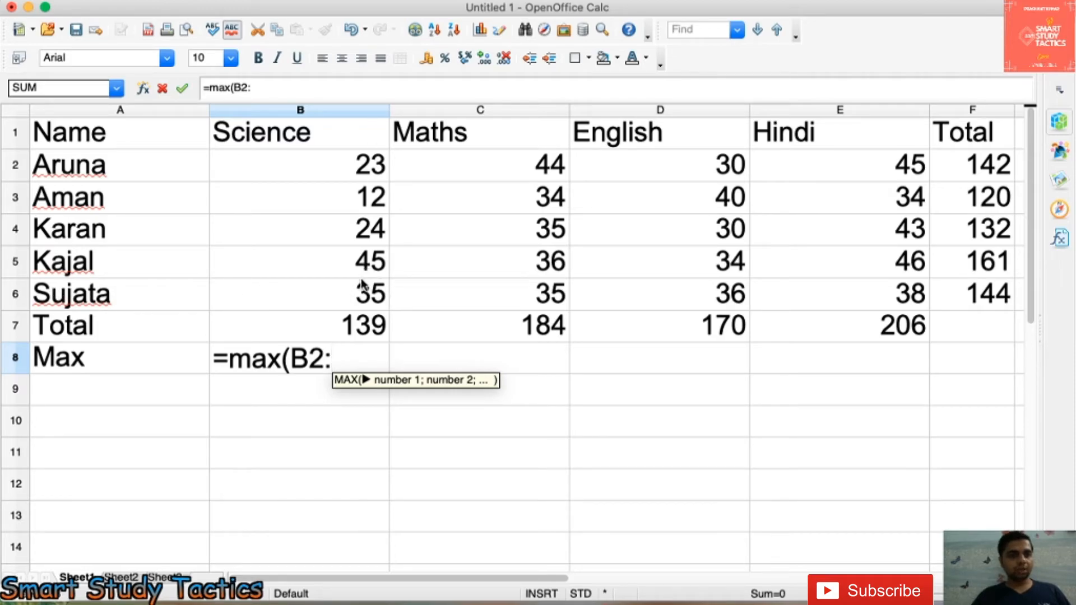
{"action": "type", "text": "B6"}
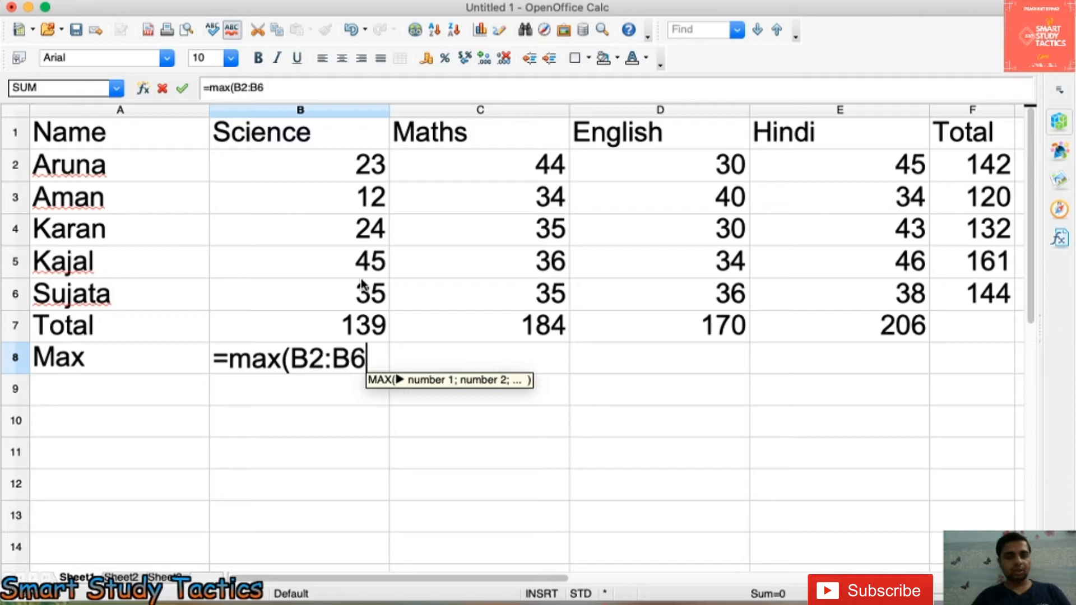
{"action": "type", "text": ")"}
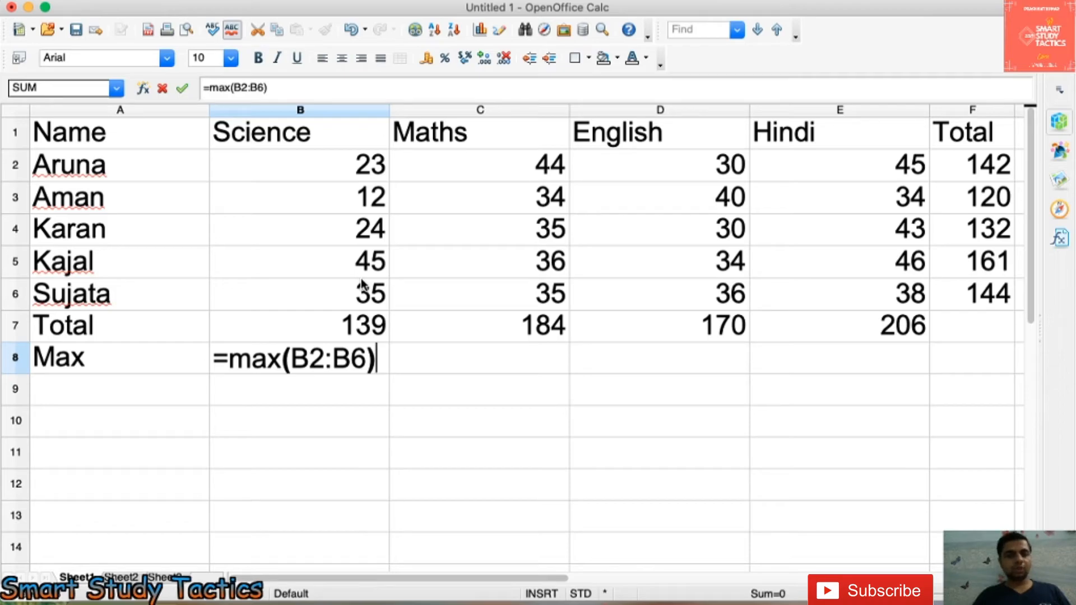
{"action": "key", "text": "Return"}
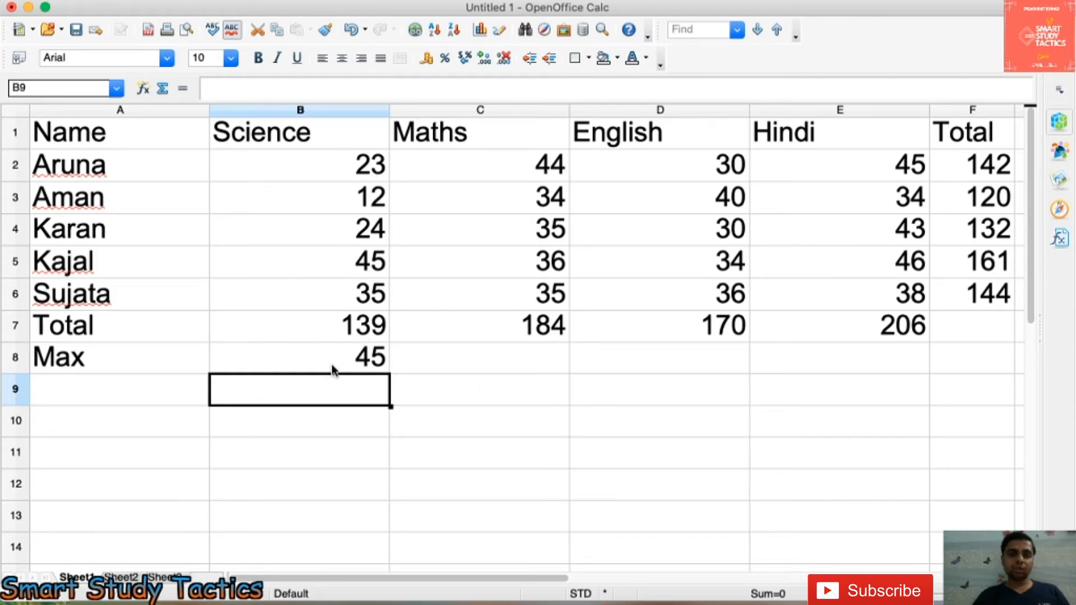
- Label A9 as MIN and enter =MIN(B2:B6) in B9 to get the lowest Science mark
{"action": "left_click", "coordinate": [141, 390]}
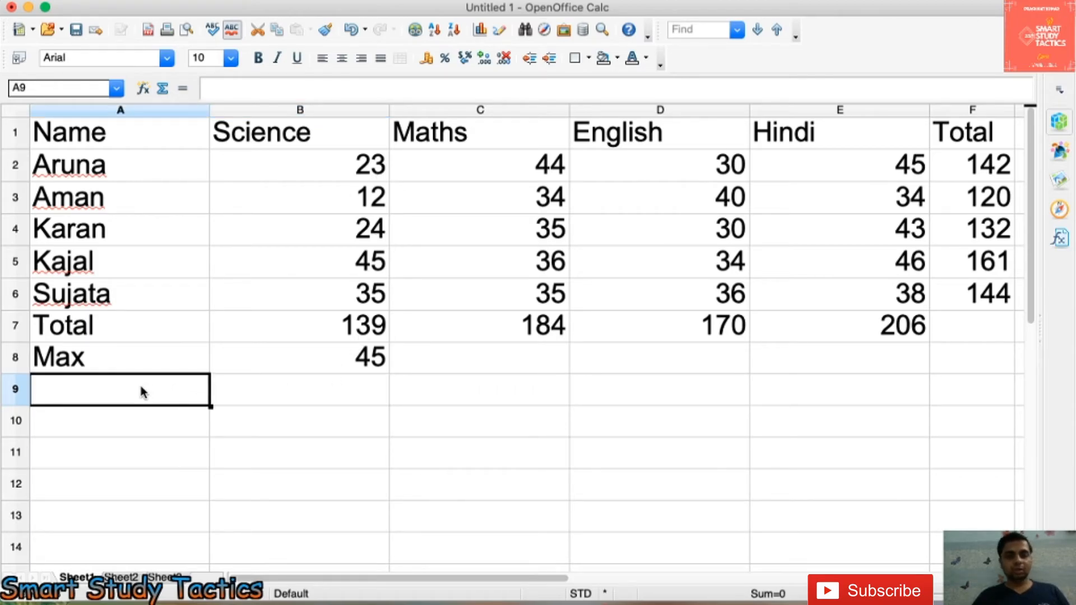
{"action": "type", "text": "MIN"}
{"action": "key", "text": "Tab"}
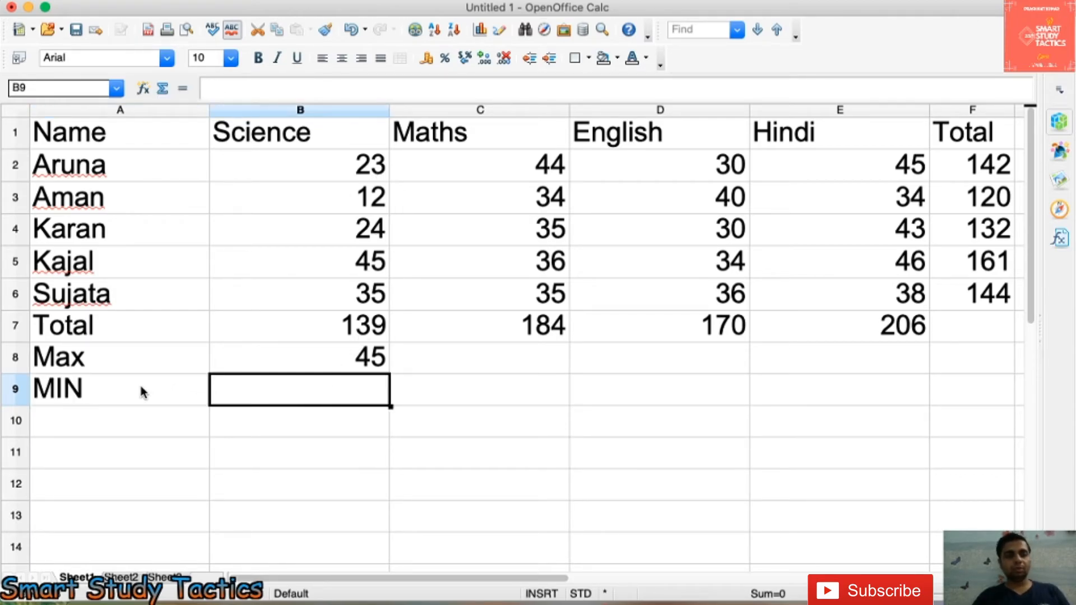
{"action": "type", "text": "=MIN"}
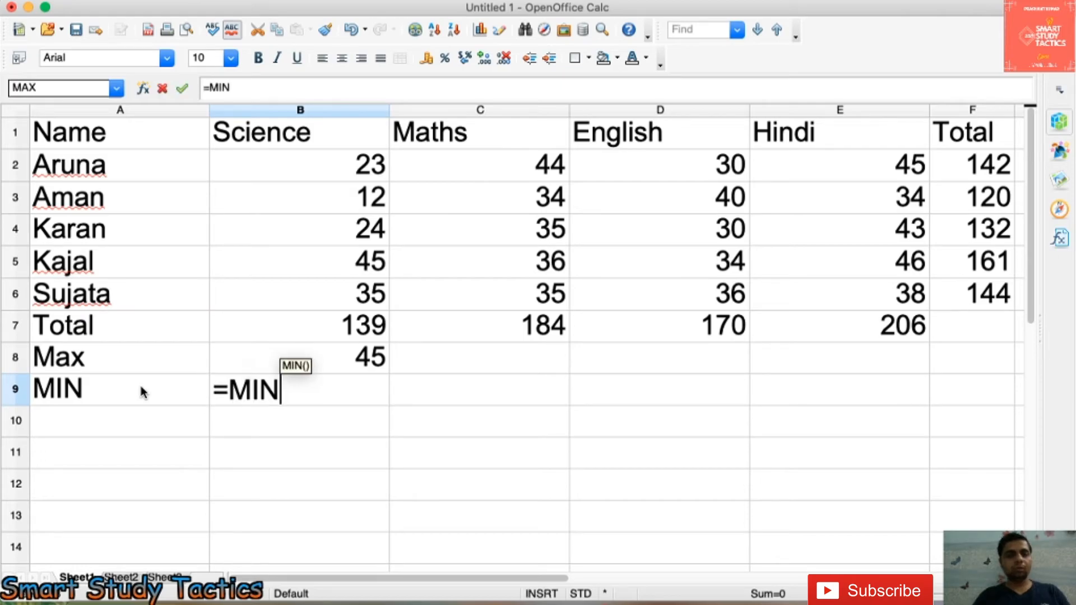
{"action": "type", "text": "(B2:B6"}
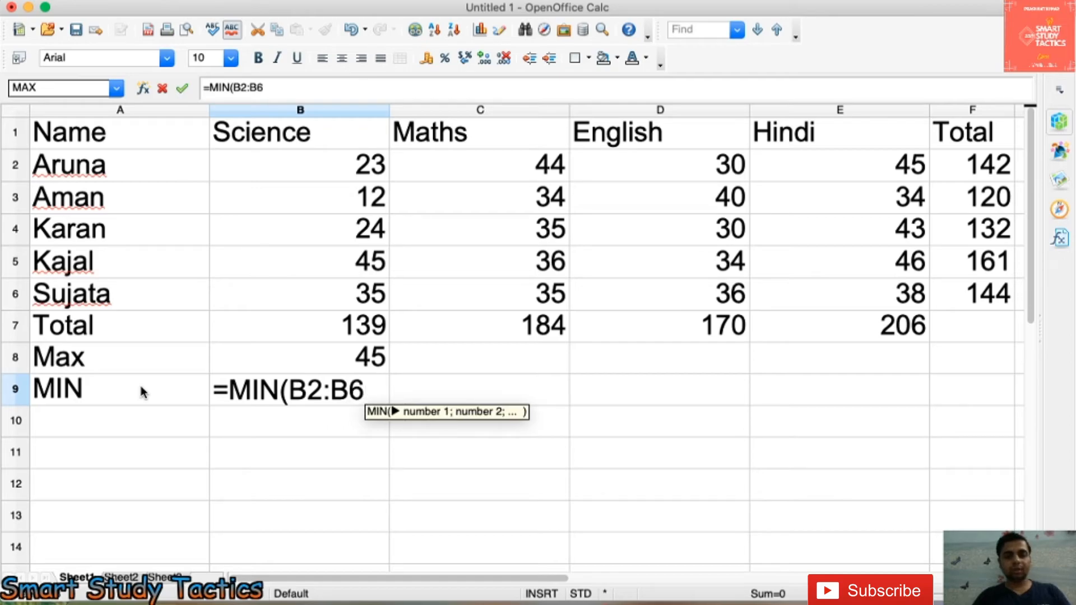
{"action": "type", "text": ")"}
{"action": "key", "text": "Return"}
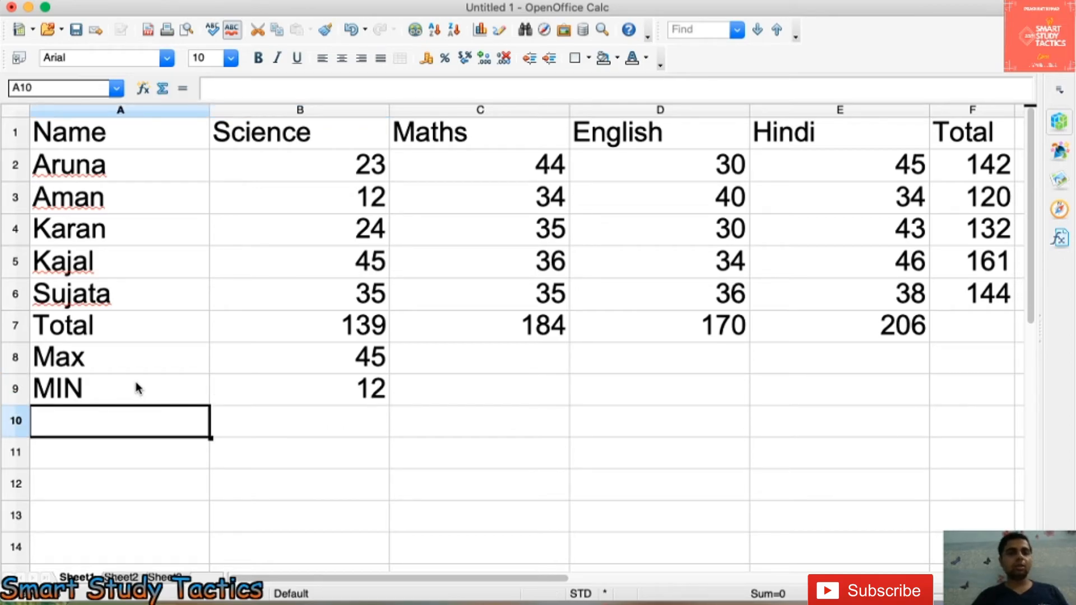
- Make the five students' Science marks in B2:B6 bold
{"action": "left_click_drag", "start_coordinate": [373, 169], "coordinate": [364, 292]}
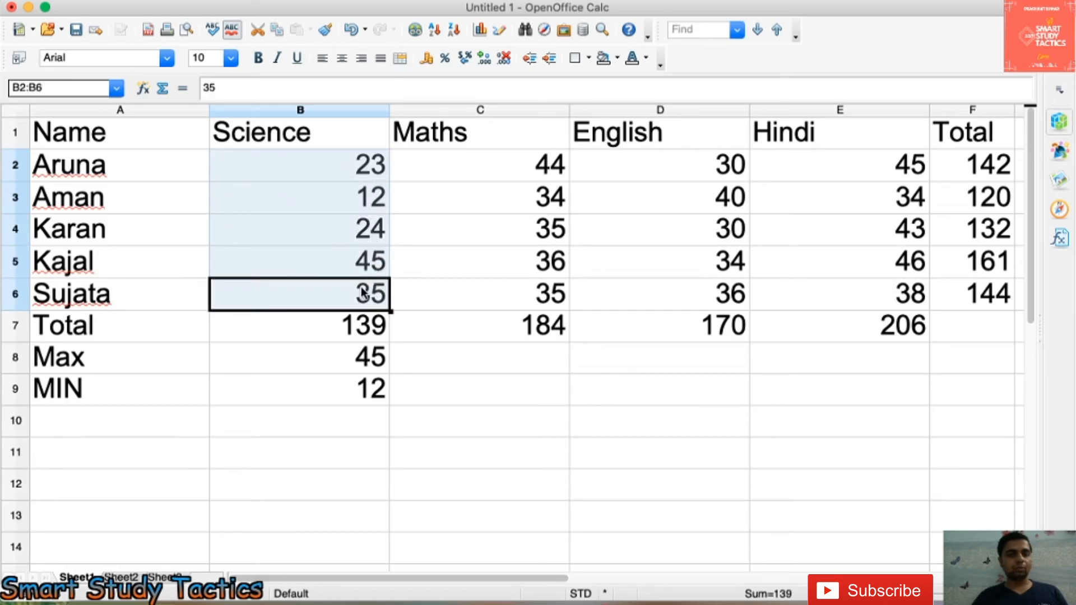
{"action": "left_click", "coordinate": [260, 57]}
{"action": "left_click", "coordinate": [341, 396]}
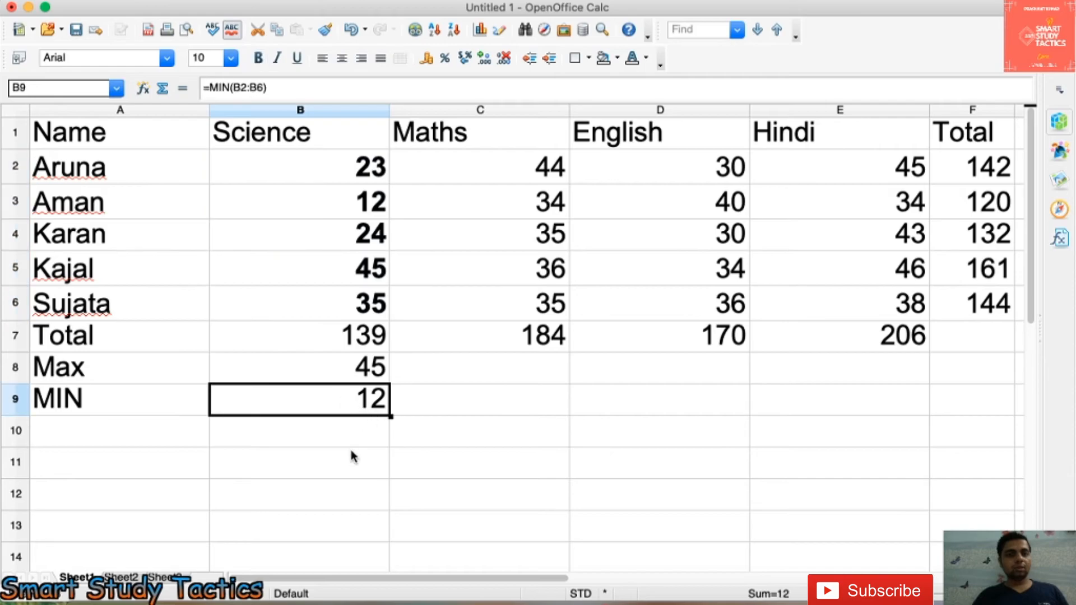
- Label A10 as COUNT and enter =COUNT(B2:B6) in B10 to count the Science marks
{"action": "left_click", "coordinate": [65, 430]}
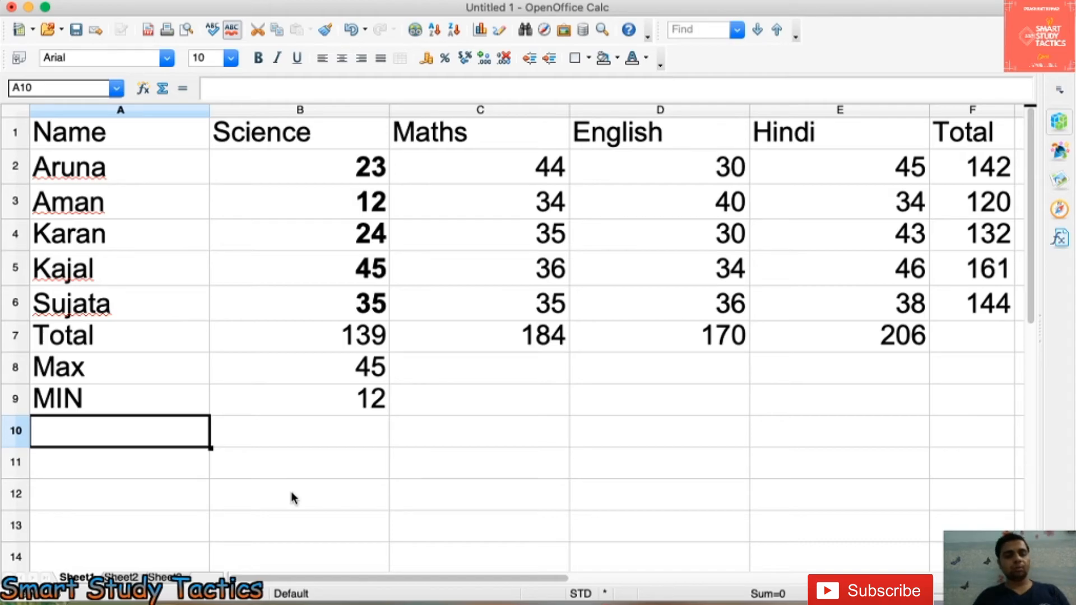
{"action": "type", "text": "COUNT"}
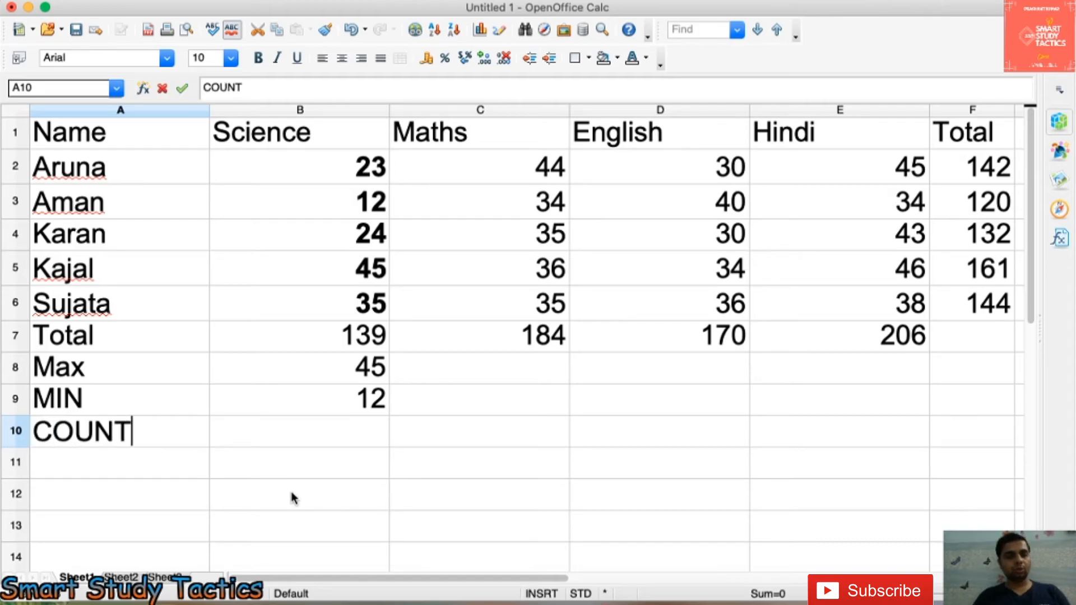
{"action": "key", "text": "Tab"}
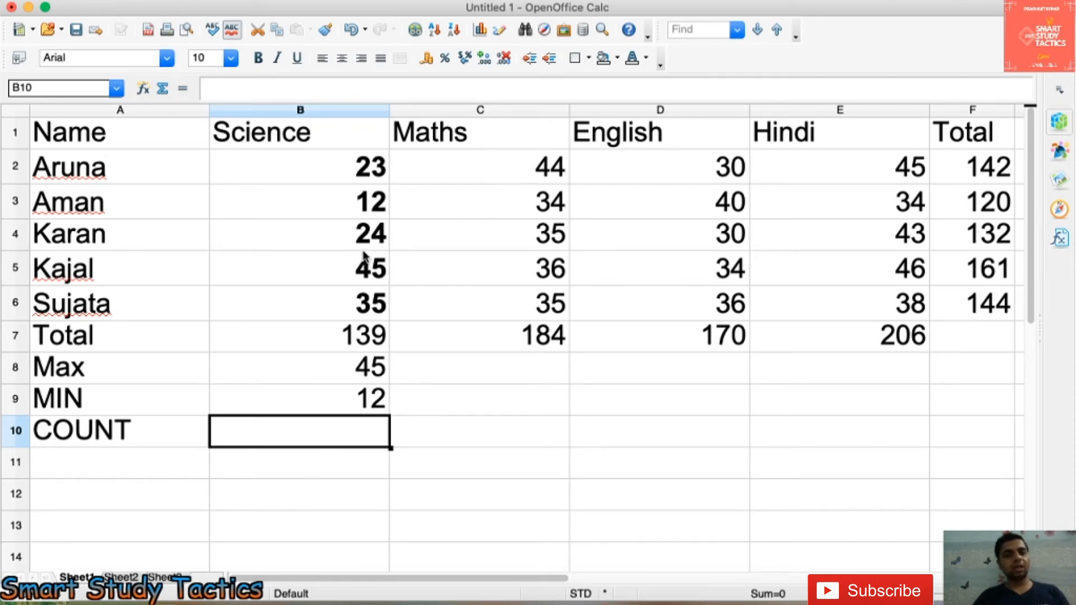
{"action": "type", "text": "=COUNT("}
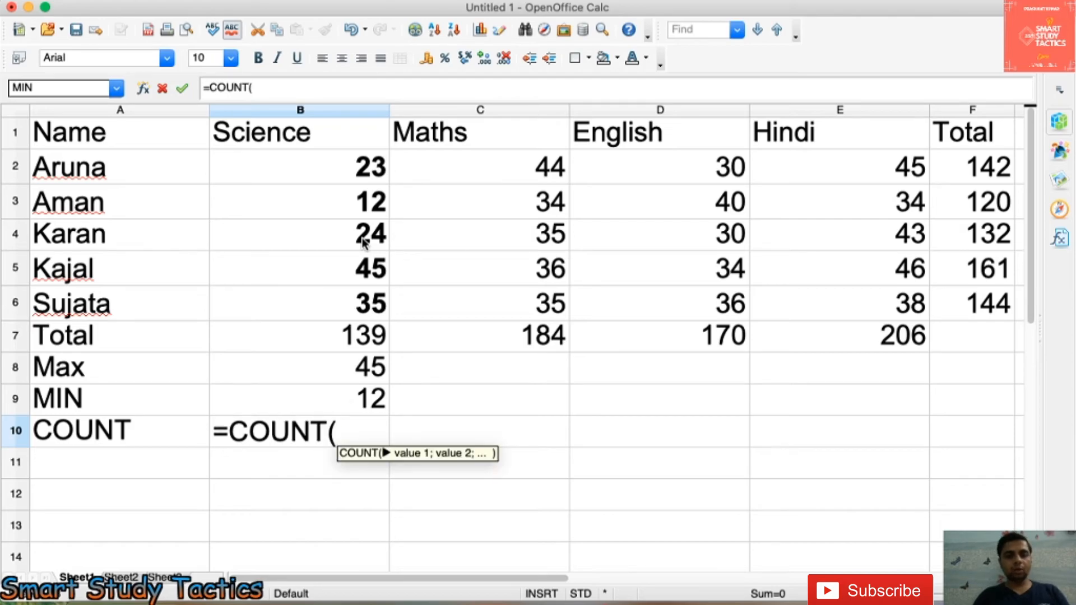
{"action": "type", "text": "B2:"}
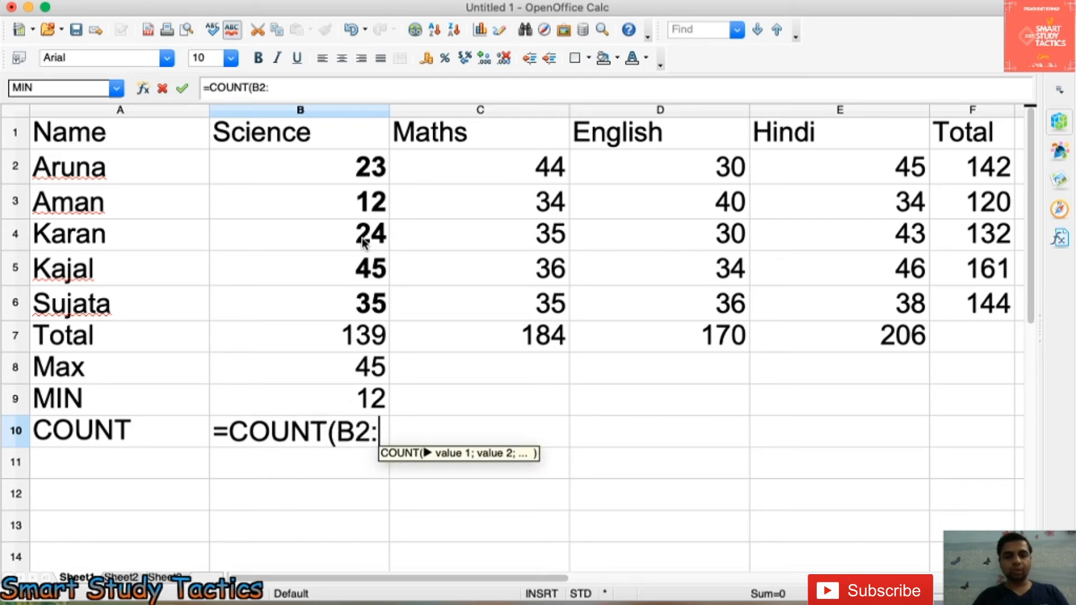
{"action": "type", "text": "B6"}
{"action": "type", "text": ")"}
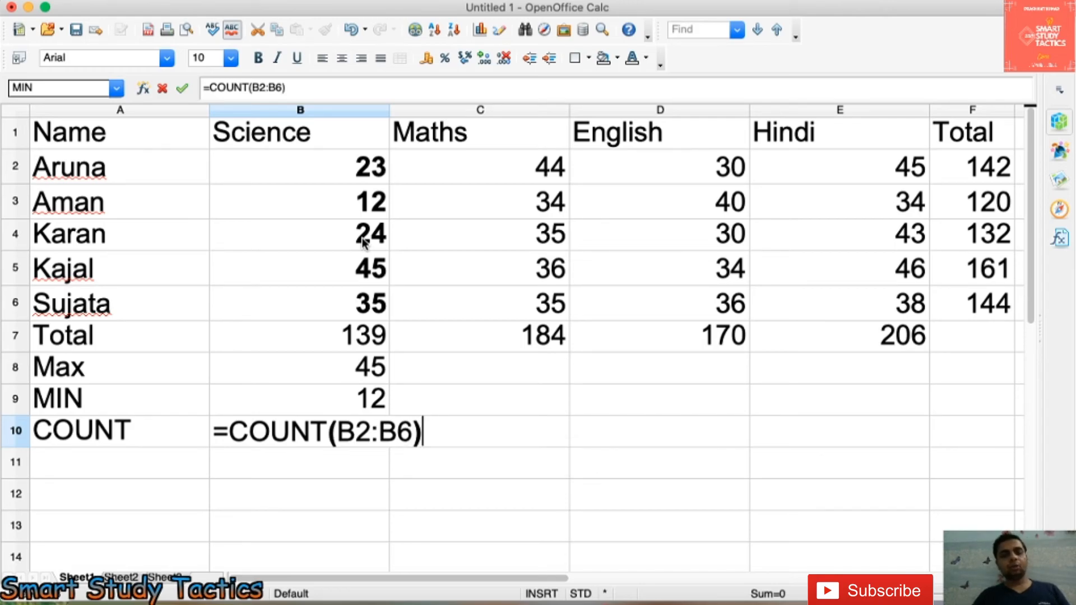
{"action": "key", "text": "Return"}
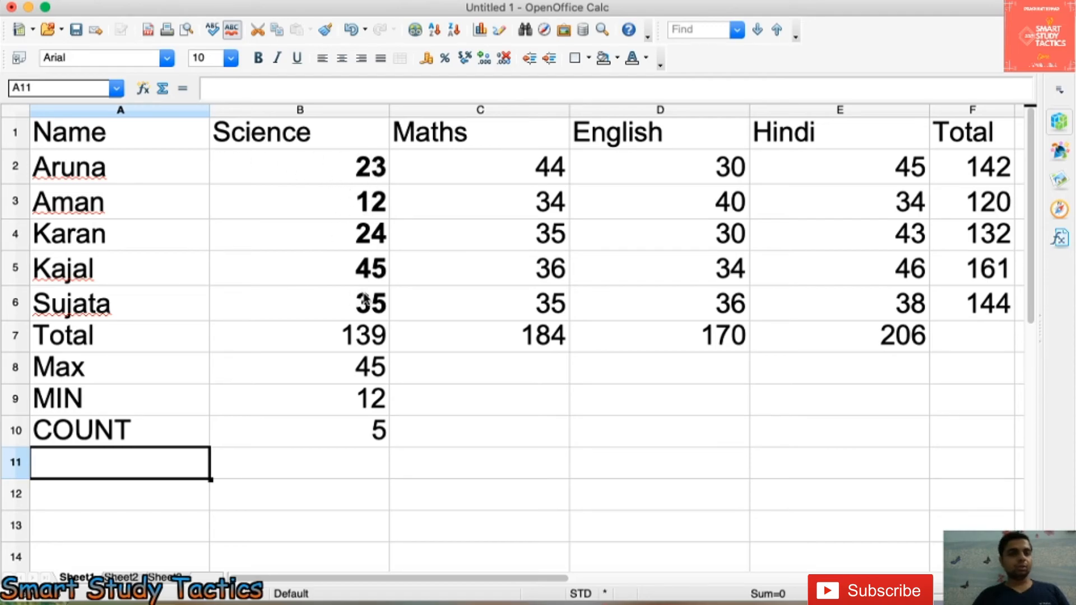
- Label A11 as AVERAGE and enter =AVERAGE(B2:B6) in B11 to get the mean Science mark
{"action": "type", "text": "V"}
{"action": "key", "text": "BackSpace"}
{"action": "type", "text": "AVG"}
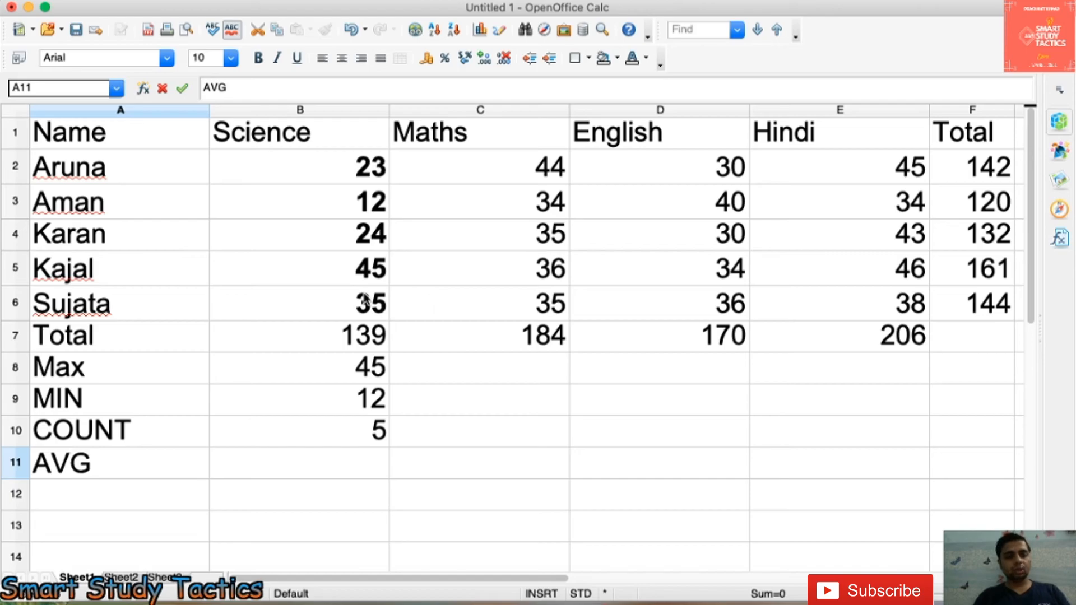
{"action": "key", "text": "BackSpace"}
{"action": "type", "text": "ERAGE"}
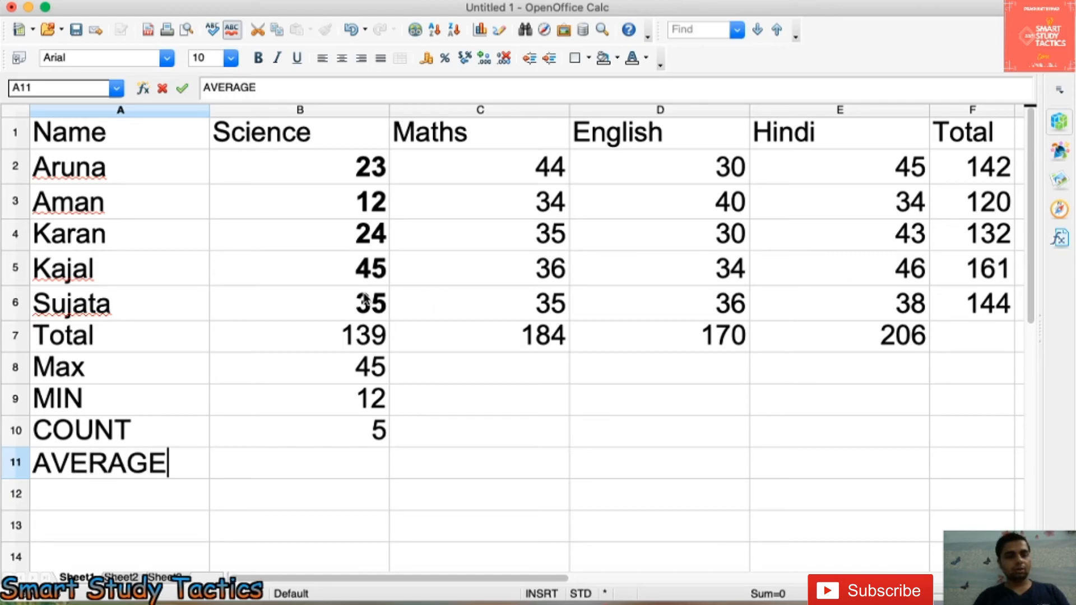
{"action": "key", "text": "Tab"}
{"action": "type", "text": "="}
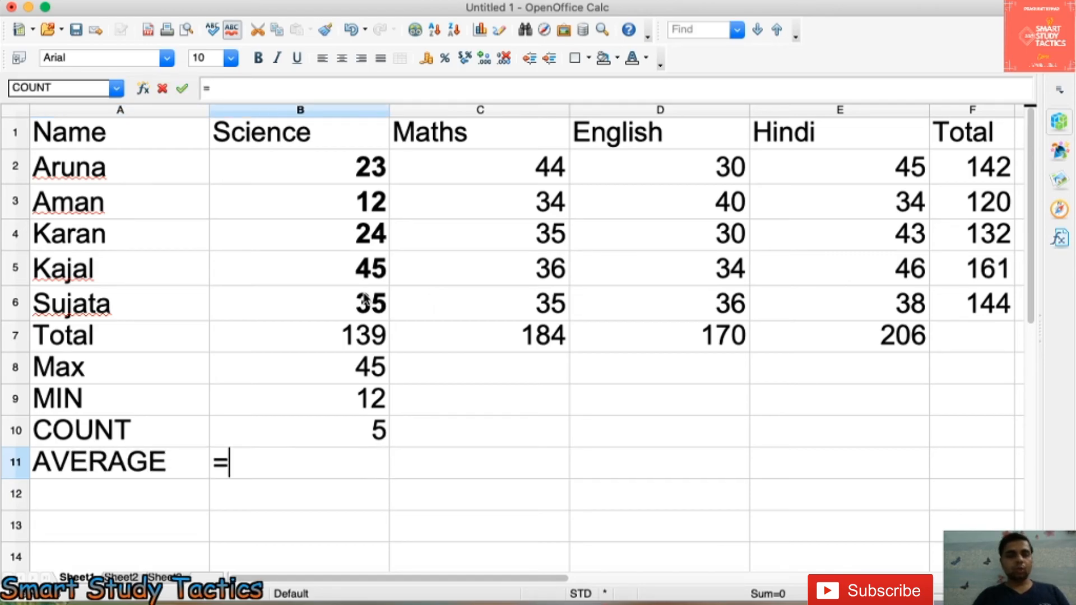
{"action": "type", "text": "AVERAGE"}
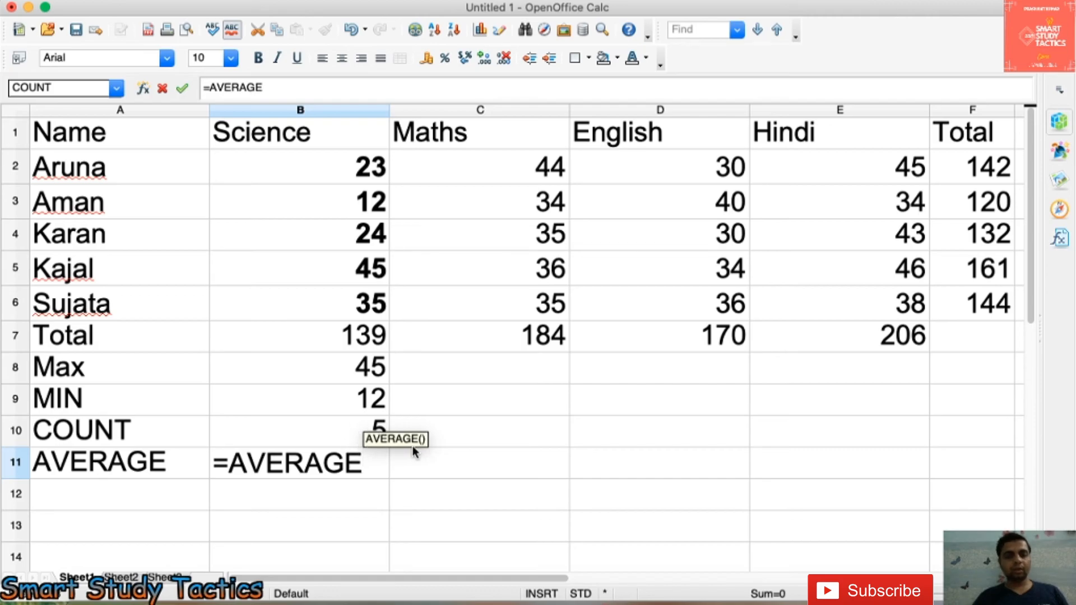
{"action": "type", "text": "("}
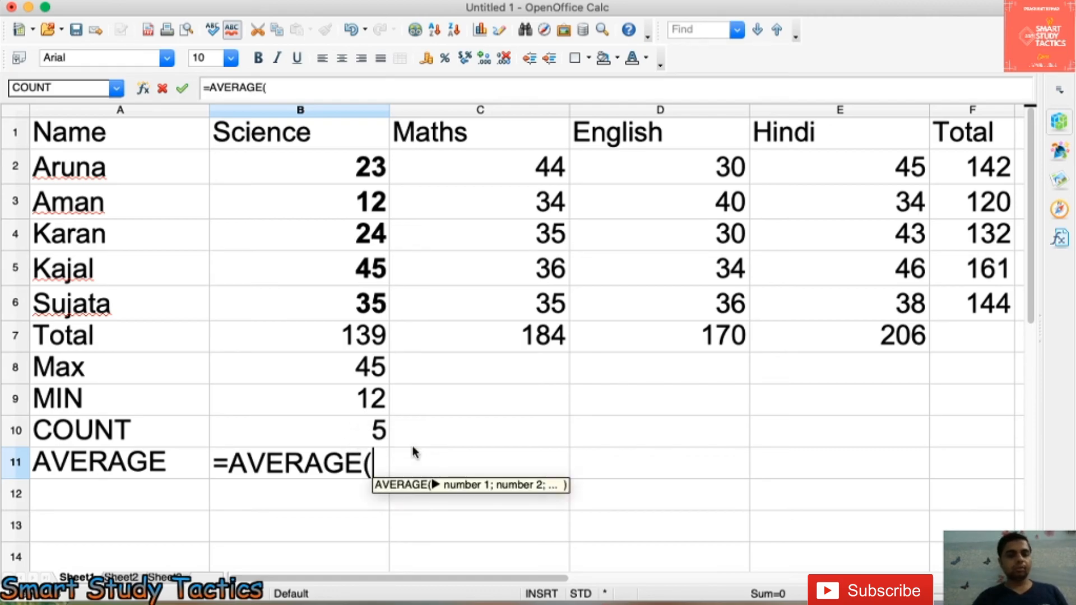
{"action": "type", "text": "B2:B^"}
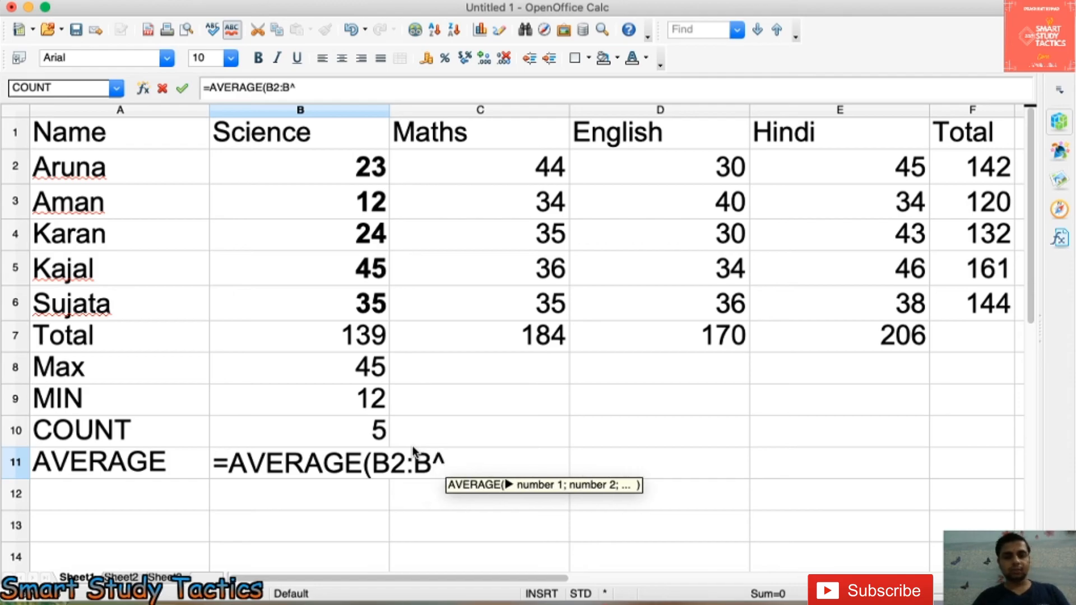
{"action": "key", "text": "BackSpace"}
{"action": "type", "text": "6)"}
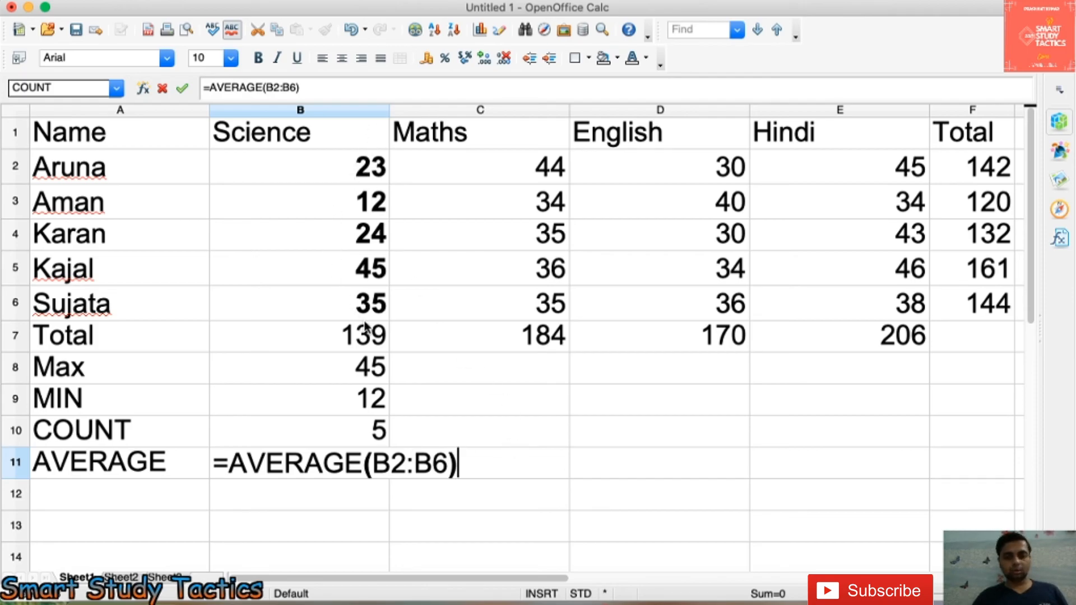
{"action": "key", "text": "Return"}
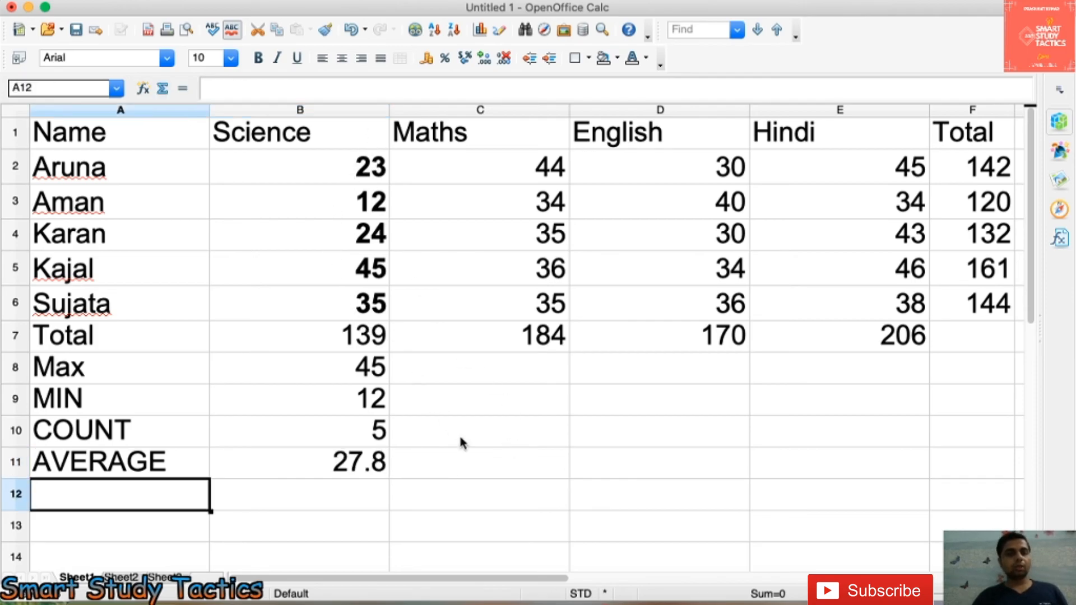
- Fill the Science max, min, count and average formulas in B8:B11 across to the Maths, English and Hindi columns
{"action": "left_click", "coordinate": [372, 471]}
{"action": "left_click_drag", "start_coordinate": [334, 361], "coordinate": [937, 499]}
{"action": "left_click", "coordinate": [571, 505]}
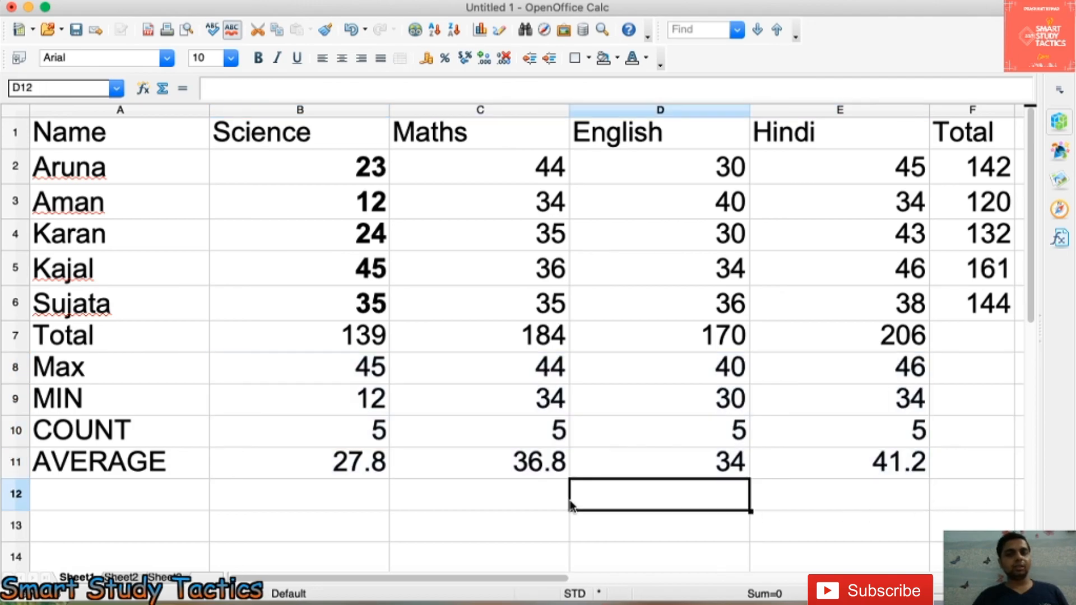